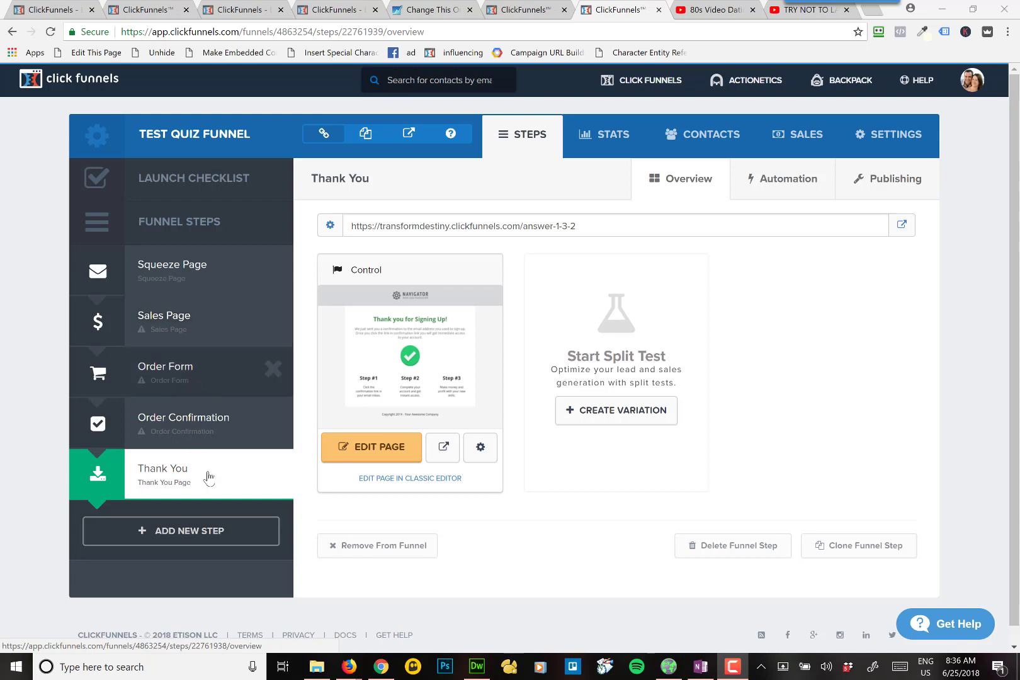
- Create a funnel step named 'Upsell' with the path 'Upsell' in Test Quiz Funnel
{"action": "left_click", "coordinate": [219, 538]}
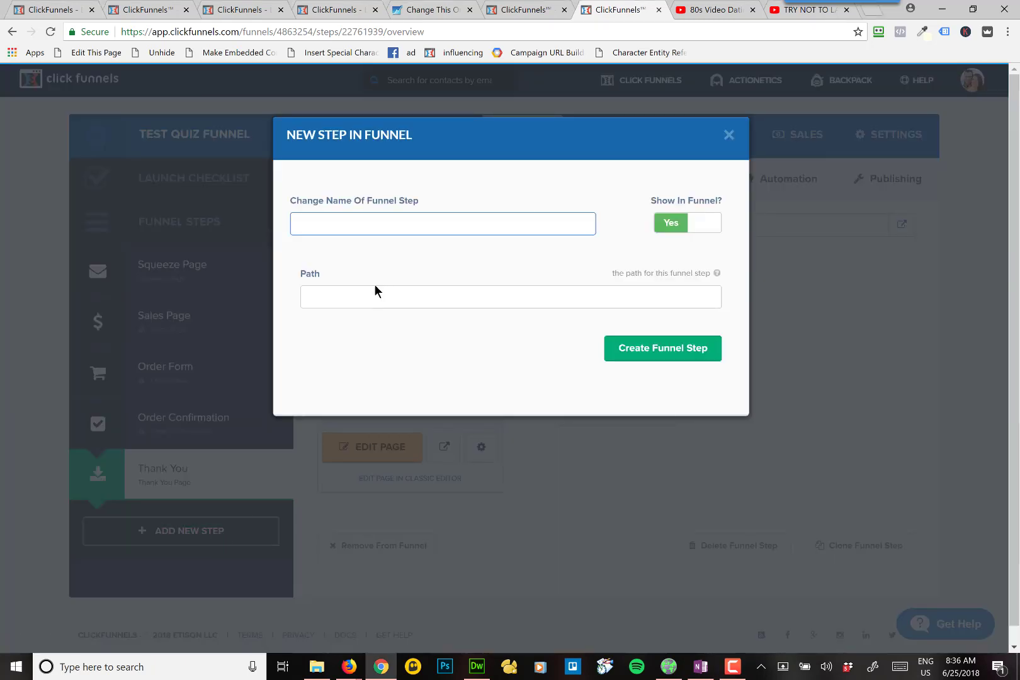
{"action": "left_click", "coordinate": [338, 221]}
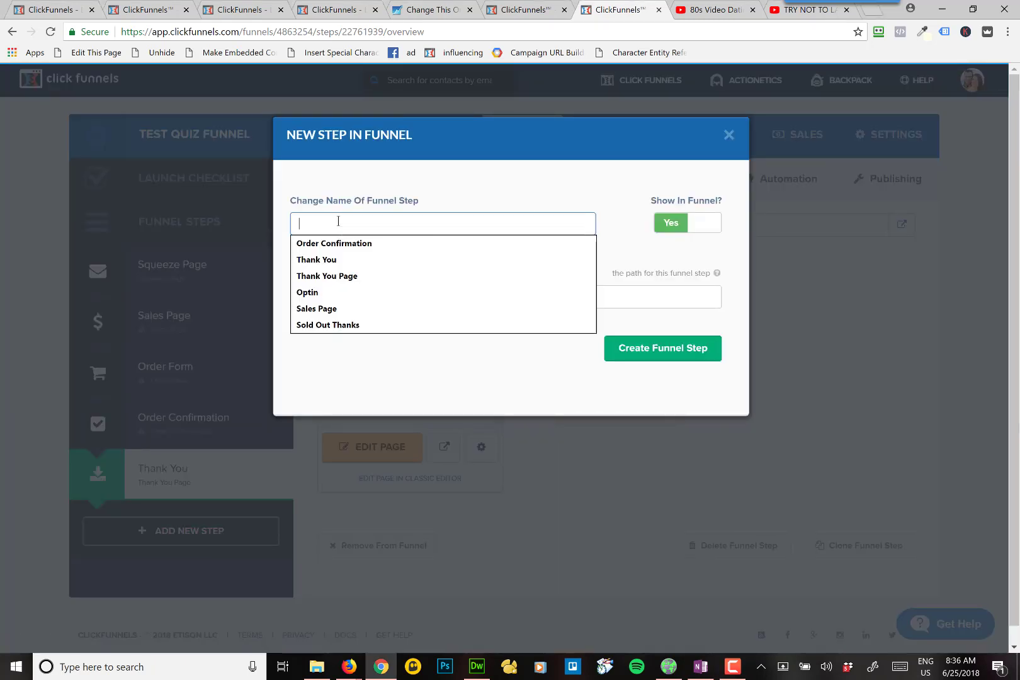
{"action": "type", "text": "Upsel"}
{"action": "key", "text": "Tab"}
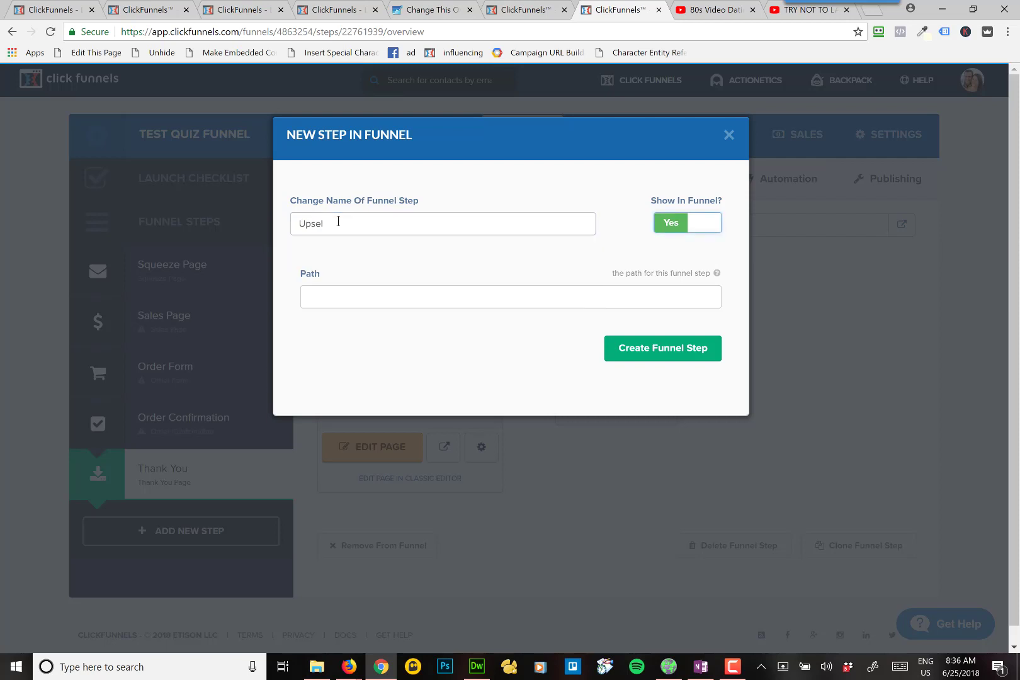
{"action": "key", "text": "shift+Tab"}
{"action": "key", "text": "Right"}
{"action": "type", "text": "l"}
{"action": "key", "text": "Tab"}
{"action": "key", "text": "Tab"}
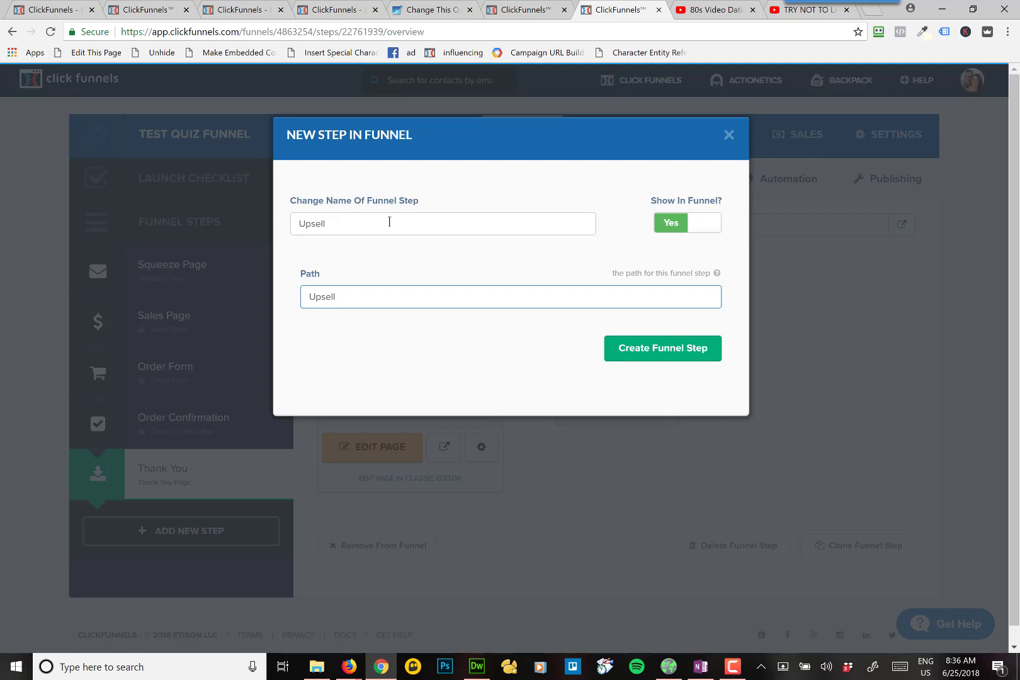
{"action": "left_click", "coordinate": [681, 345]}
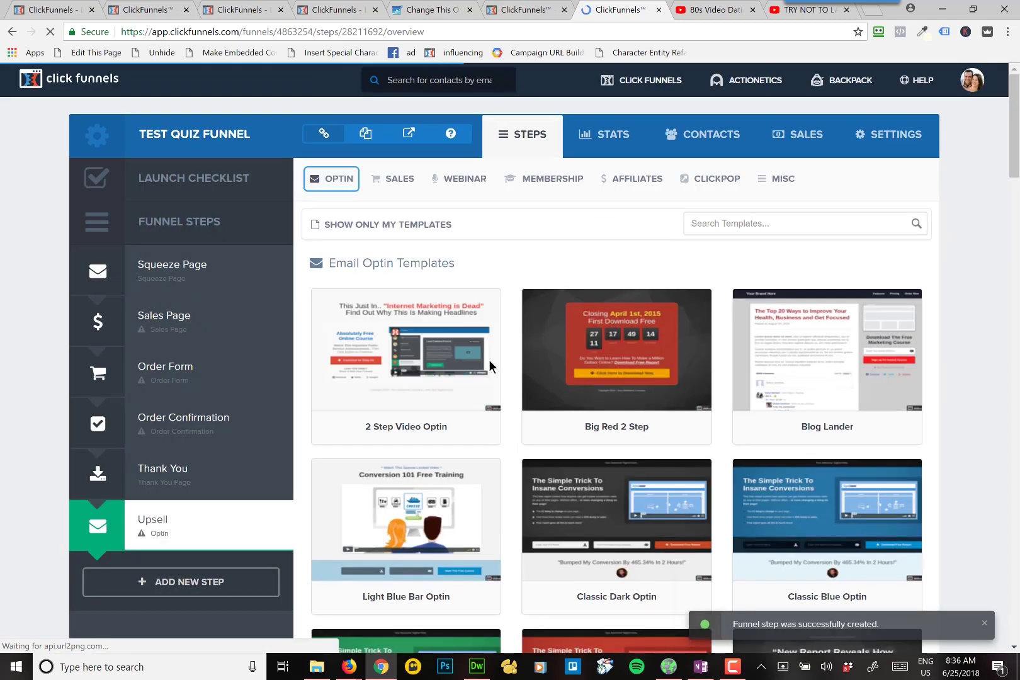
- Build the Upsell page from the Sales > One Click Upsell (OTO) > OTO Video template
{"action": "left_click", "coordinate": [398, 180]}
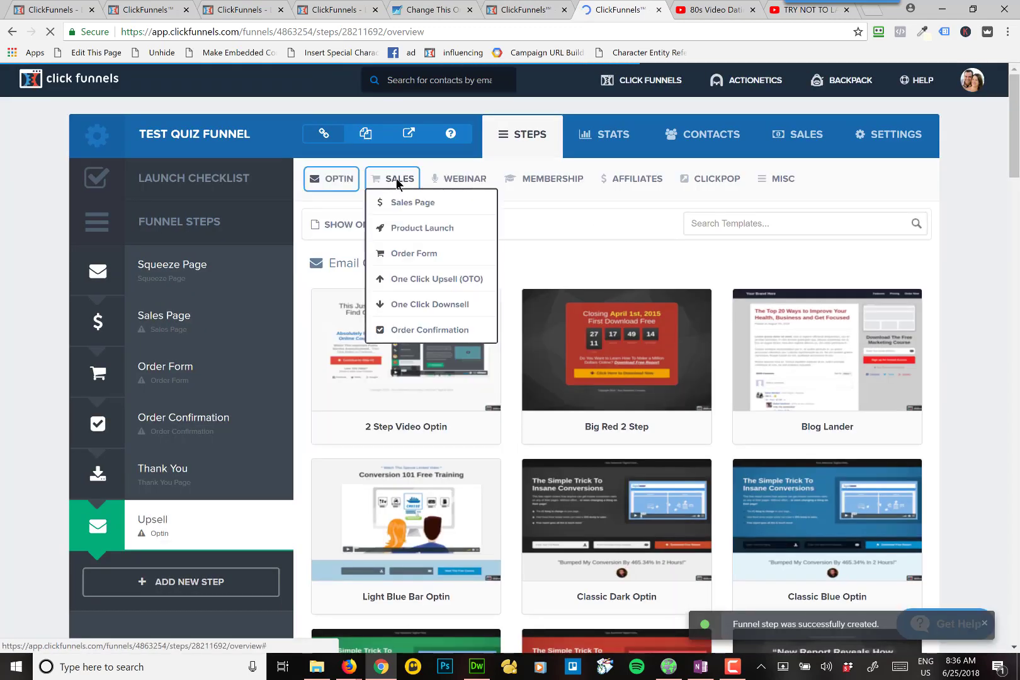
{"action": "left_click", "coordinate": [438, 283]}
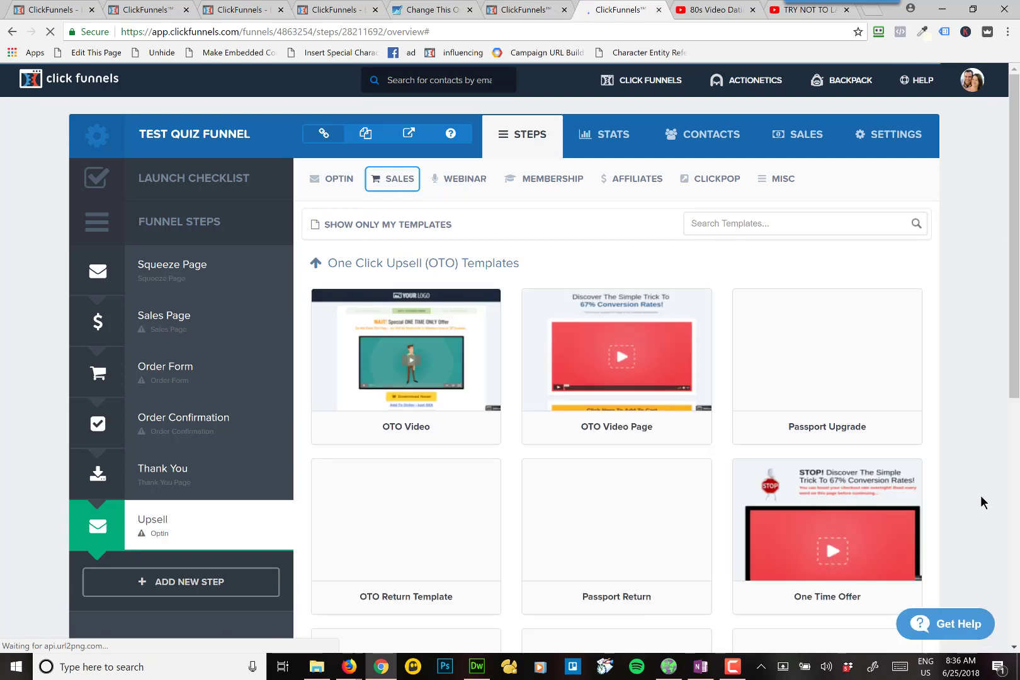
{"action": "scroll", "coordinate": [981, 498], "scroll_direction": "down", "scroll_amount": 1}
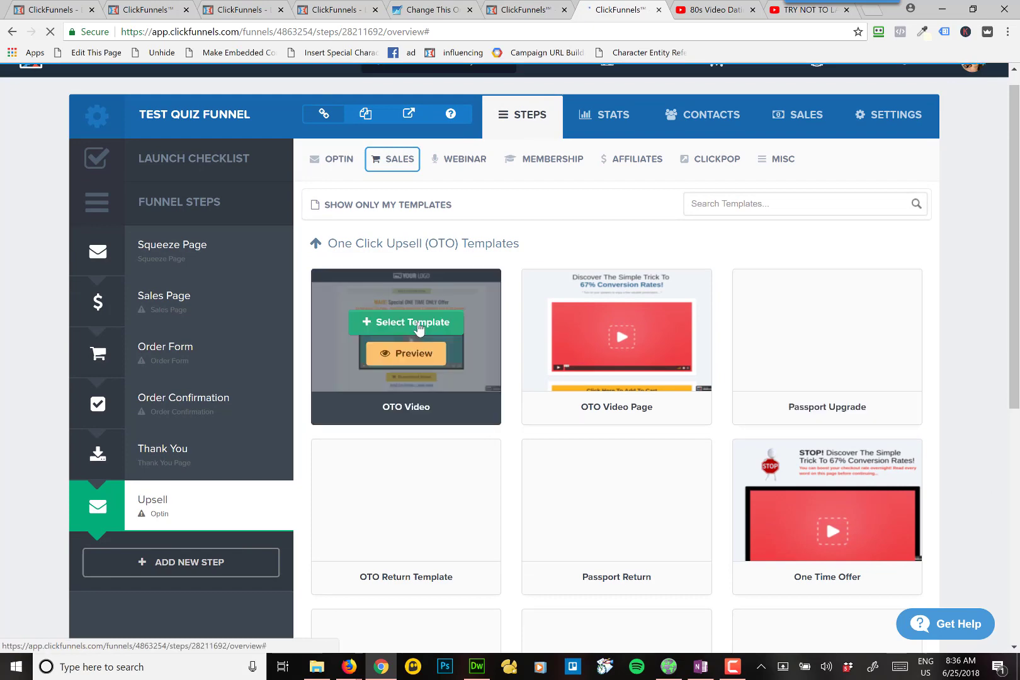
{"action": "left_click", "coordinate": [419, 327]}
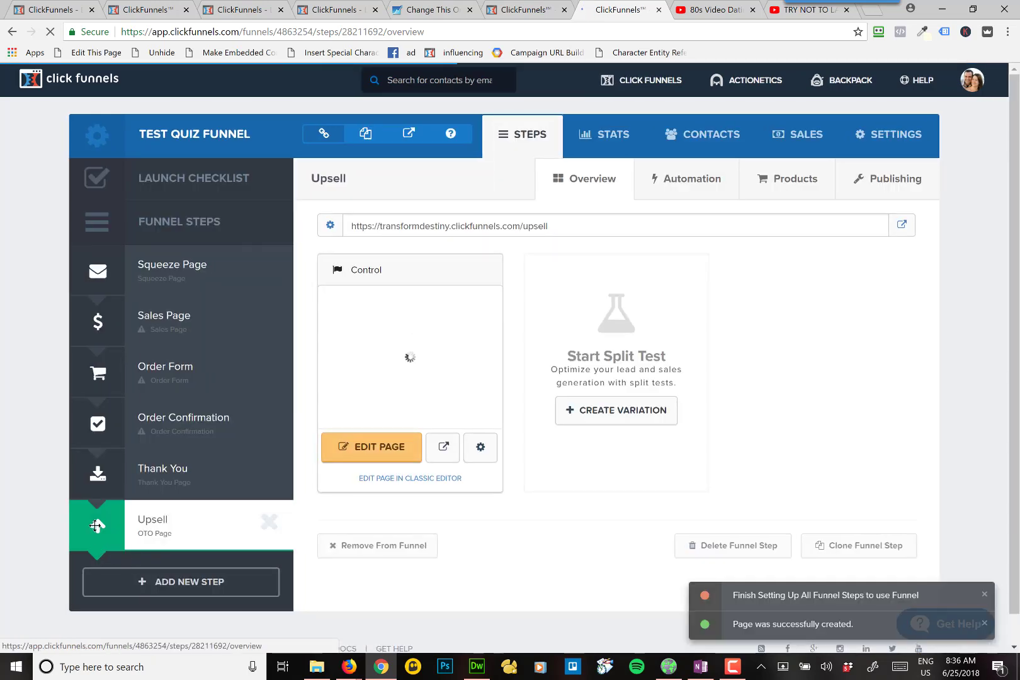
- Drag Upsell up below Order Form, then open its page editor and return to the overview
{"action": "left_click_drag", "start_coordinate": [95, 526], "coordinate": [99, 423]}
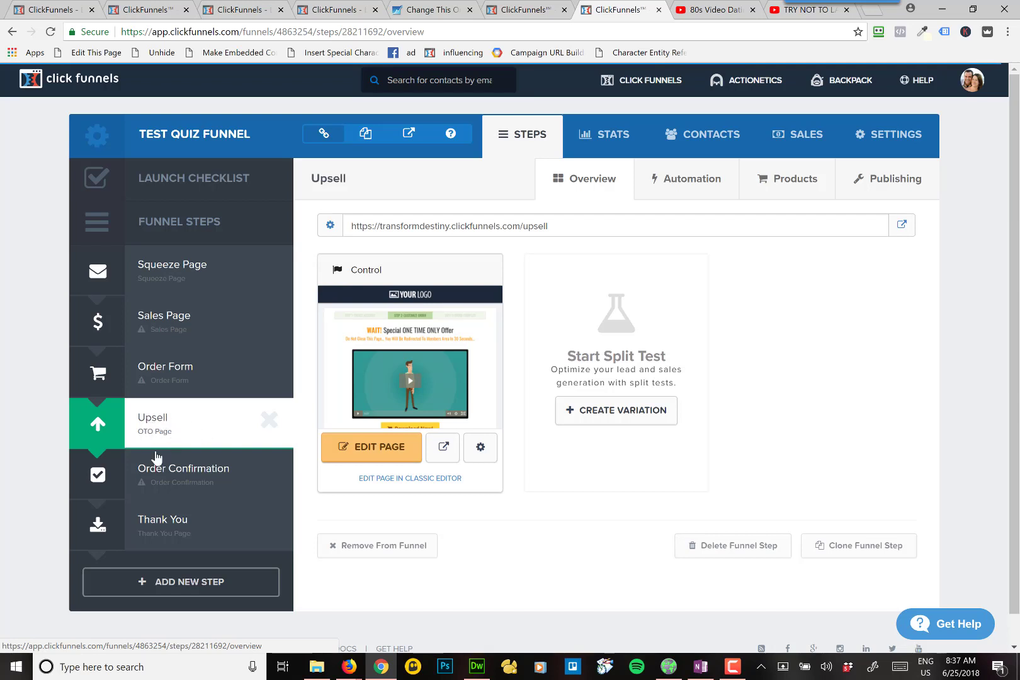
{"action": "left_click", "coordinate": [386, 452]}
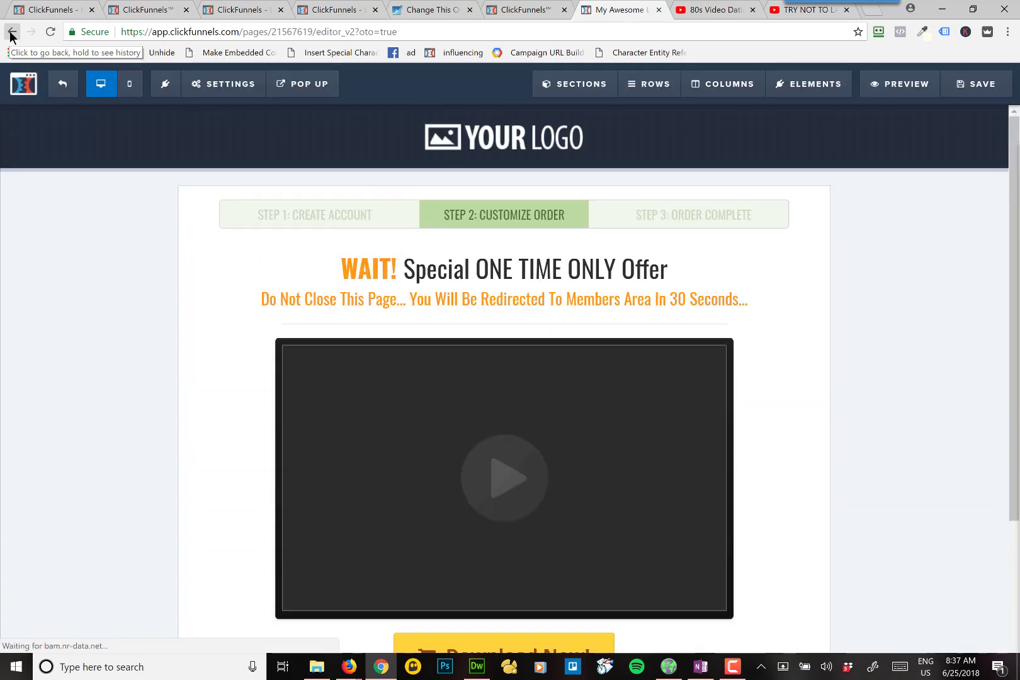
{"action": "left_click", "coordinate": [10, 35]}
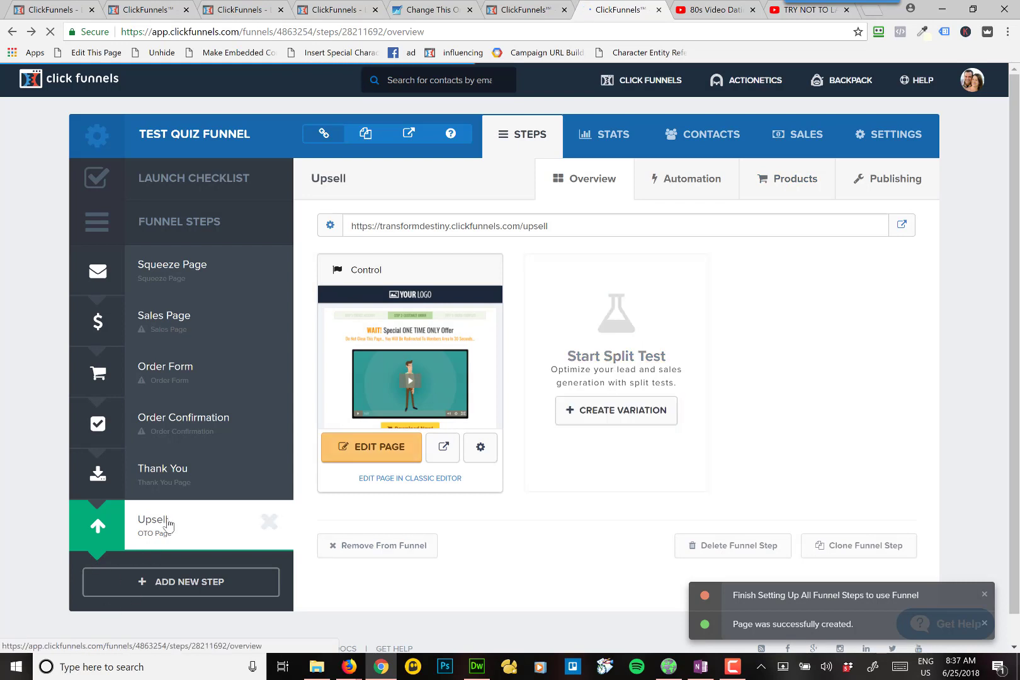
- Add a new Upsell product named 'Core offer product' with an amount of 77
{"action": "left_click", "coordinate": [799, 189]}
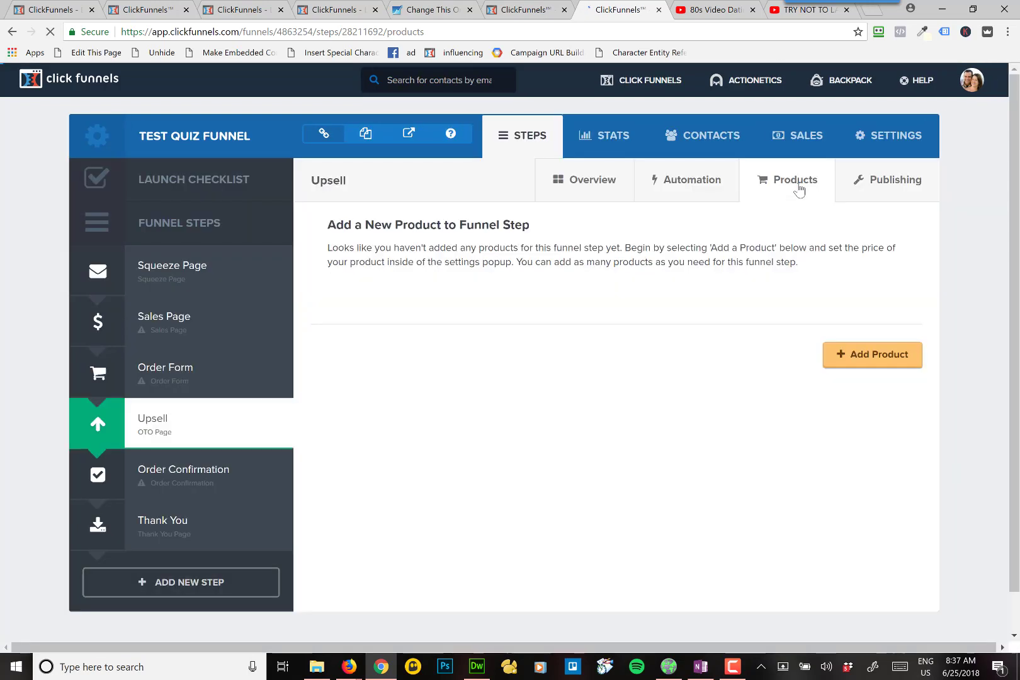
{"action": "left_click", "coordinate": [882, 356]}
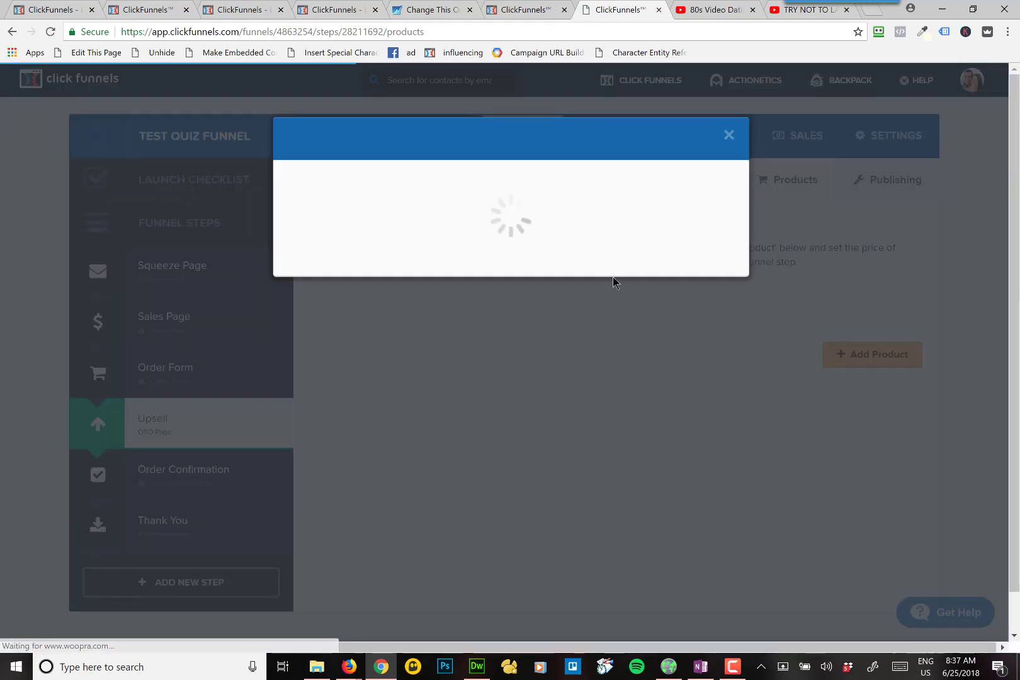
{"action": "left_click", "coordinate": [365, 242]}
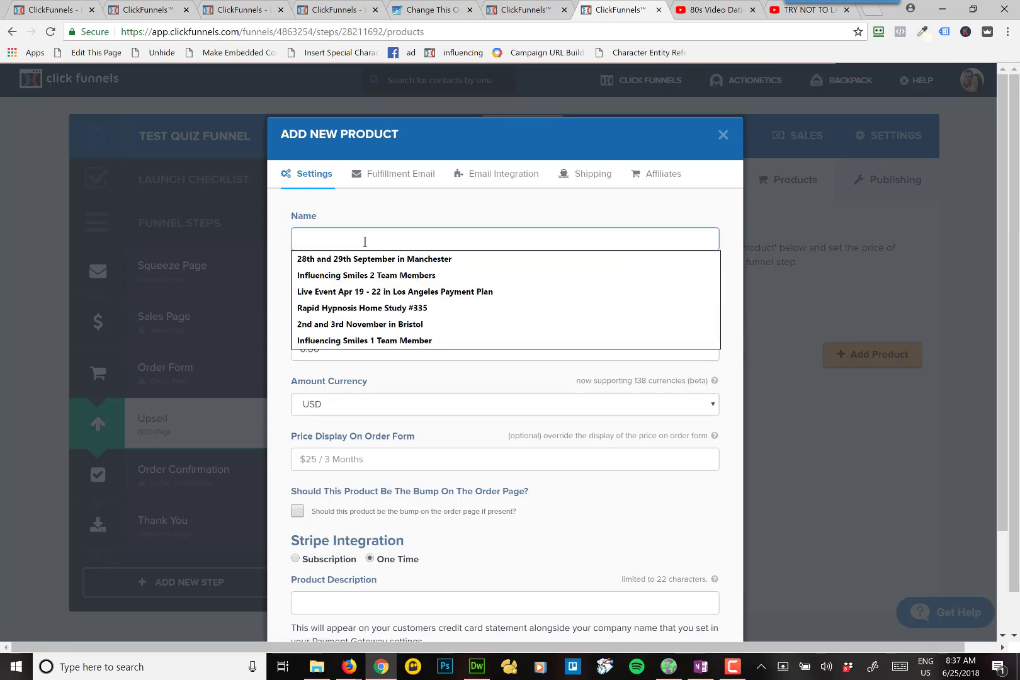
{"action": "type", "text": "Ciore"}
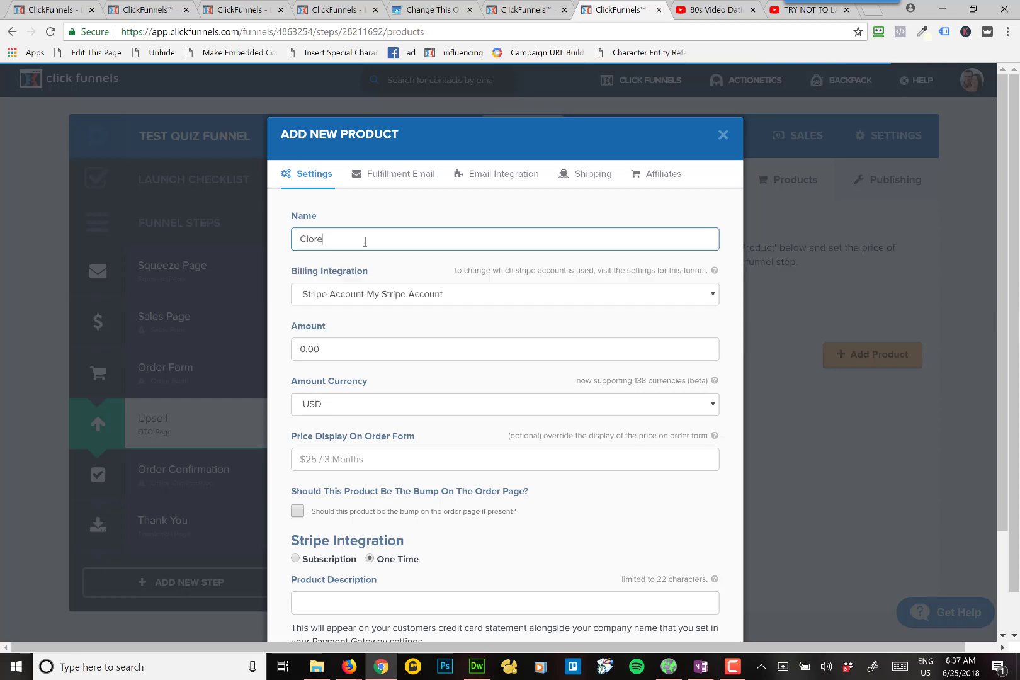
{"action": "key", "text": "BackSpace"}
{"action": "type", "text": "ore offer product"}
{"action": "key", "text": "Tab"}
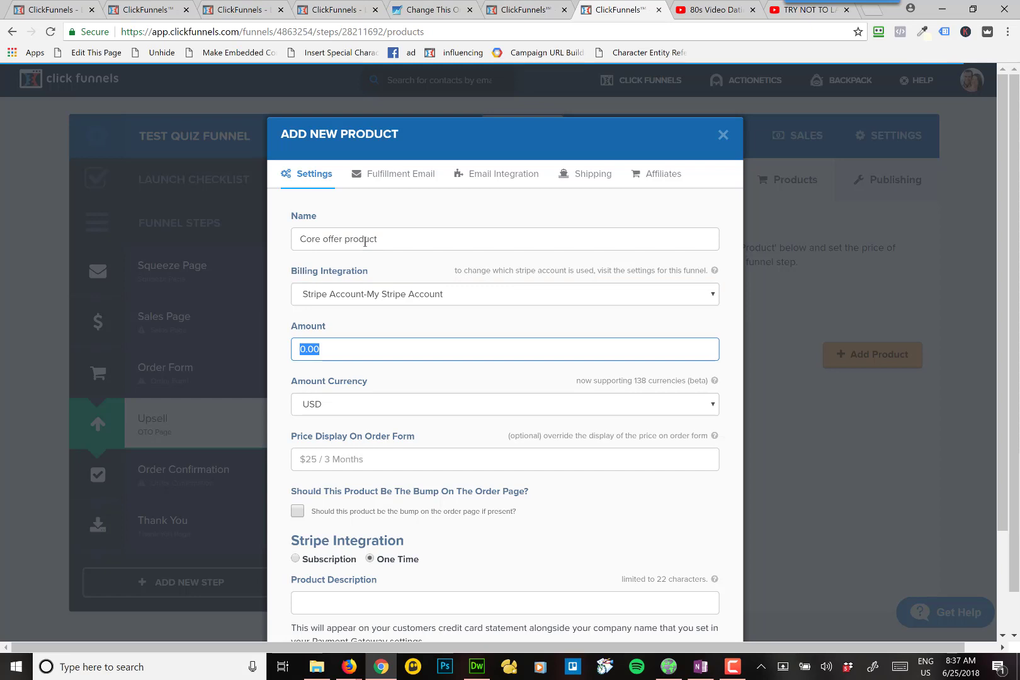
{"action": "type", "text": "77"}
{"action": "key", "text": "Tab"}
{"action": "key", "text": "Tab"}
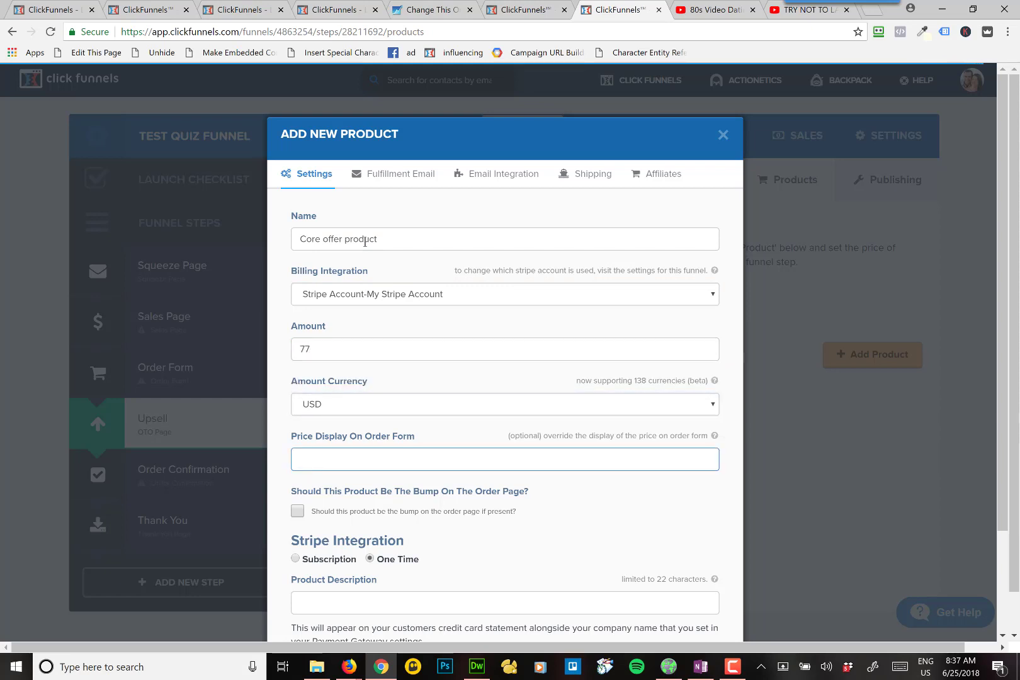
- Make the product a one-time payment with the description 'Relationship Course'
{"action": "scroll", "coordinate": [485, 521], "scroll_direction": "down", "scroll_amount": 2}
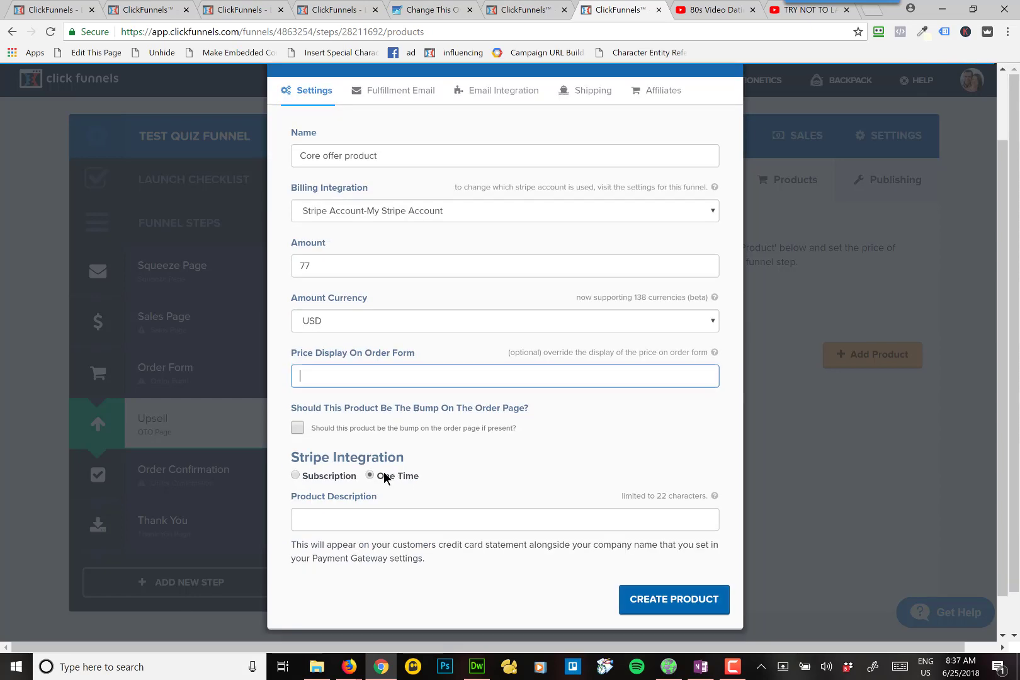
{"action": "left_click", "coordinate": [383, 475]}
{"action": "left_click", "coordinate": [364, 527]}
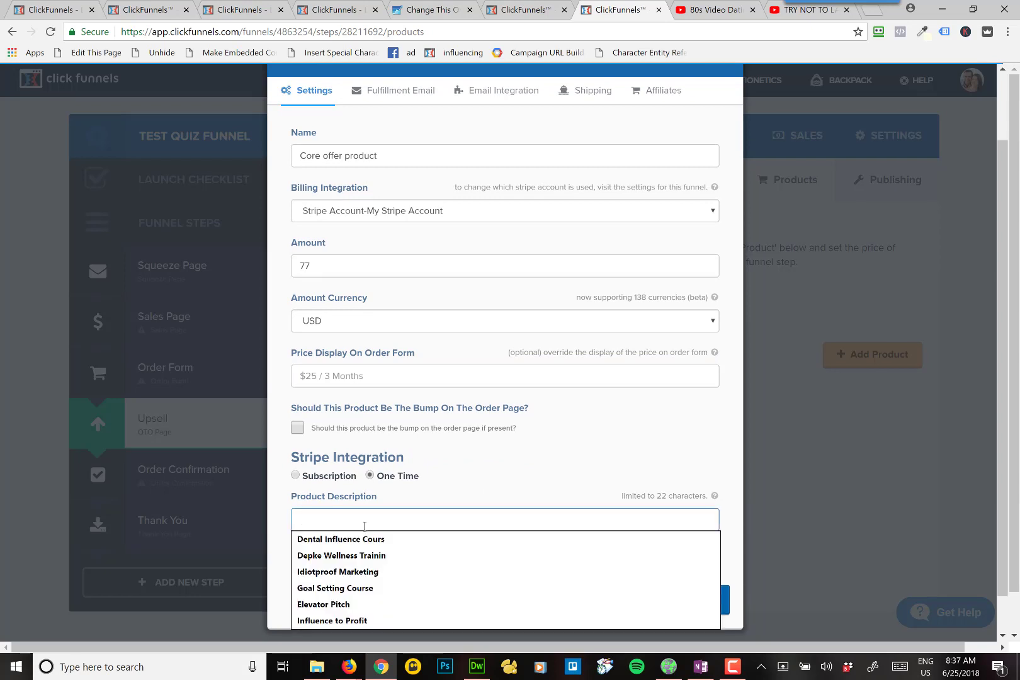
{"action": "type", "text": "Relationship"}
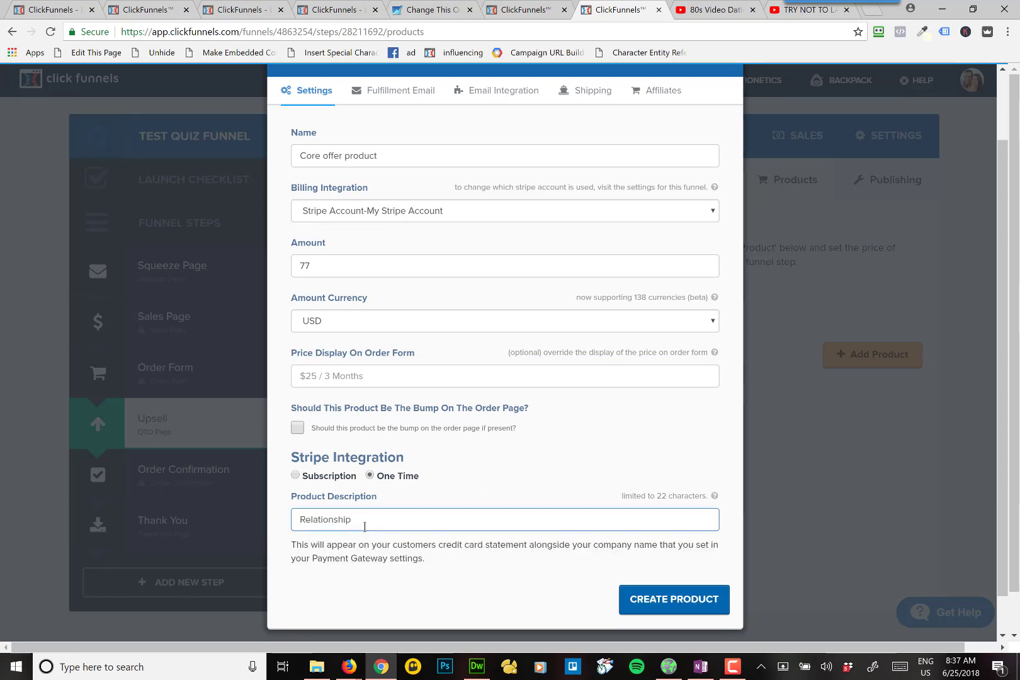
{"action": "type", "text": " Course"}
{"action": "scroll", "coordinate": [365, 526], "scroll_direction": "up", "scroll_amount": 2}
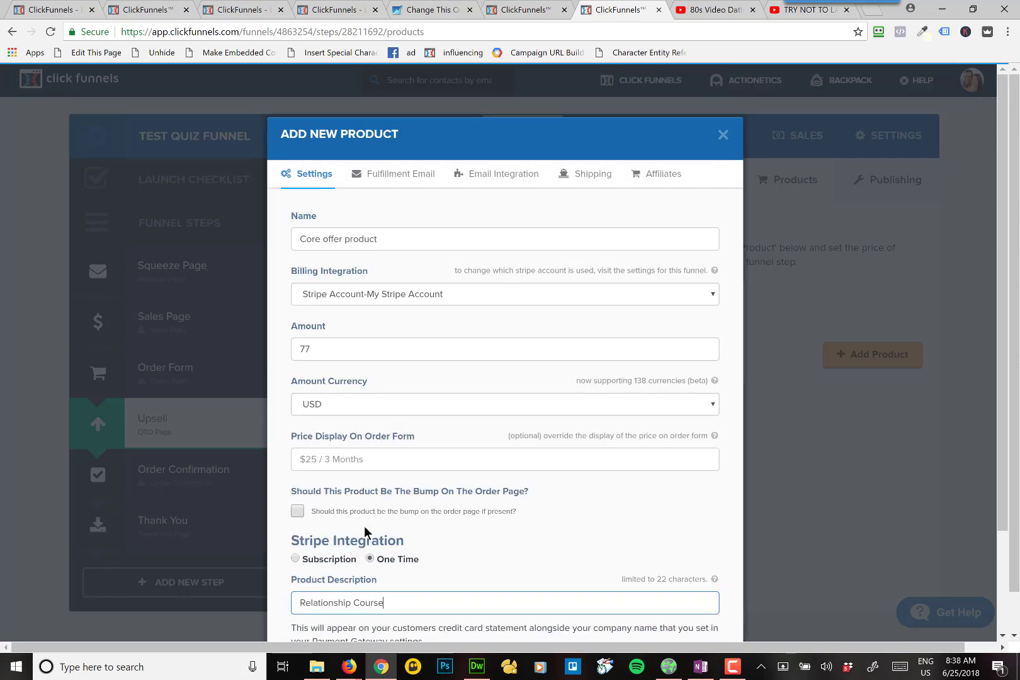
- Append 'of the core offer' to the fulfillment email subject and review the body text
{"action": "left_click", "coordinate": [408, 176]}
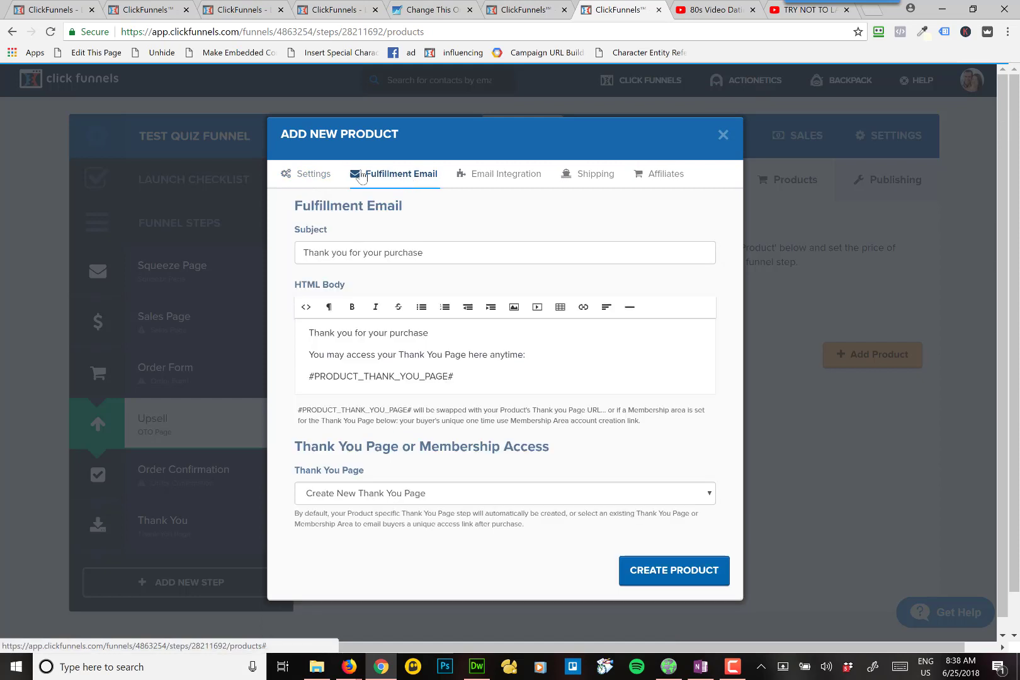
{"action": "left_click", "coordinate": [473, 255]}
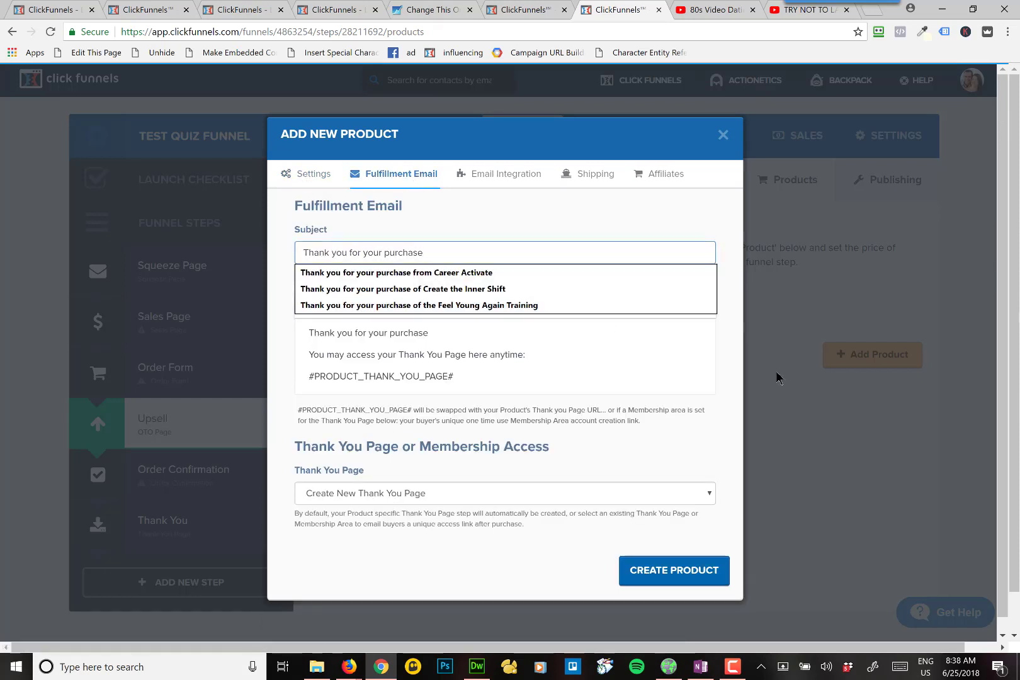
{"action": "type", "text": "of the core "}
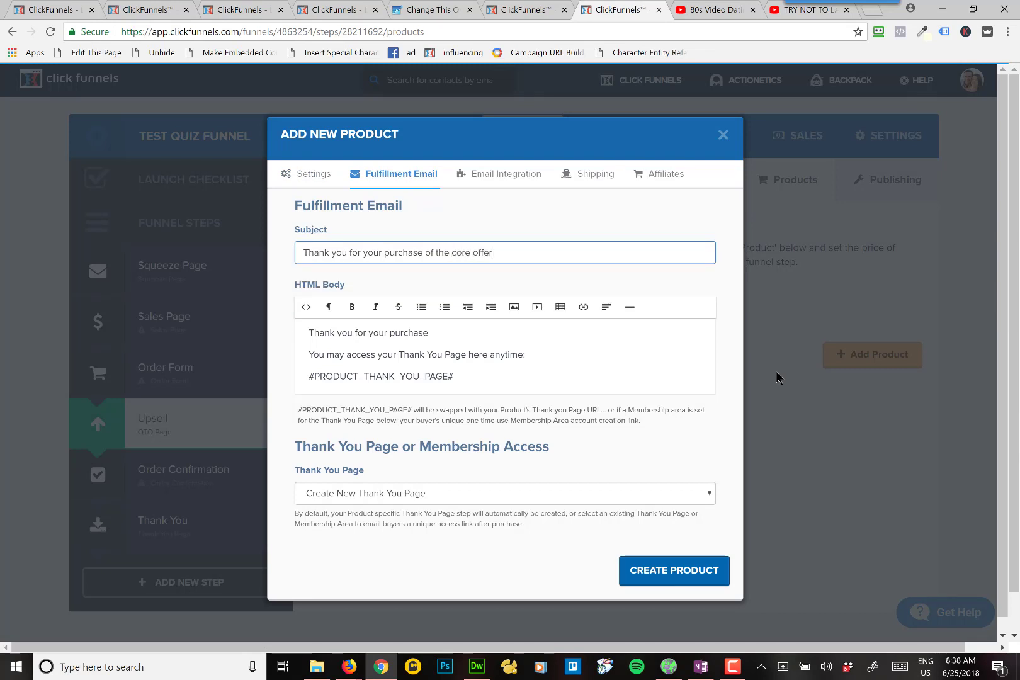
{"action": "type", "text": "offer"}
{"action": "key", "text": "Tab"}
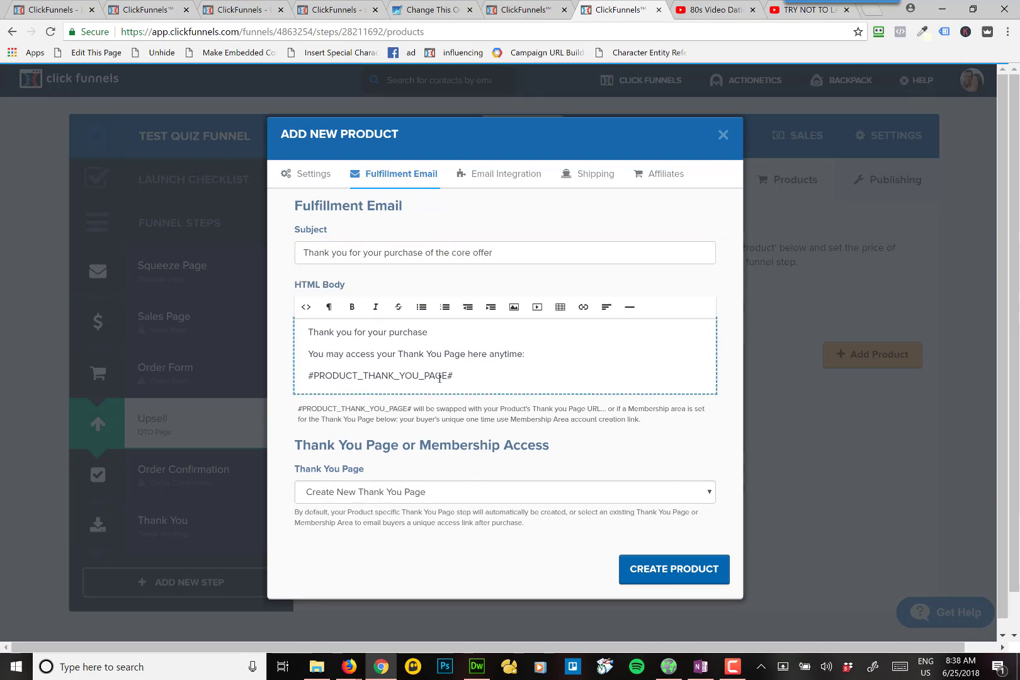
{"action": "left_click_drag", "start_coordinate": [307, 330], "coordinate": [455, 377]}
{"action": "left_click", "coordinate": [483, 378]}
- Link the product to Test Quiz Funnel's Thank You page
{"action": "left_click", "coordinate": [410, 493]}
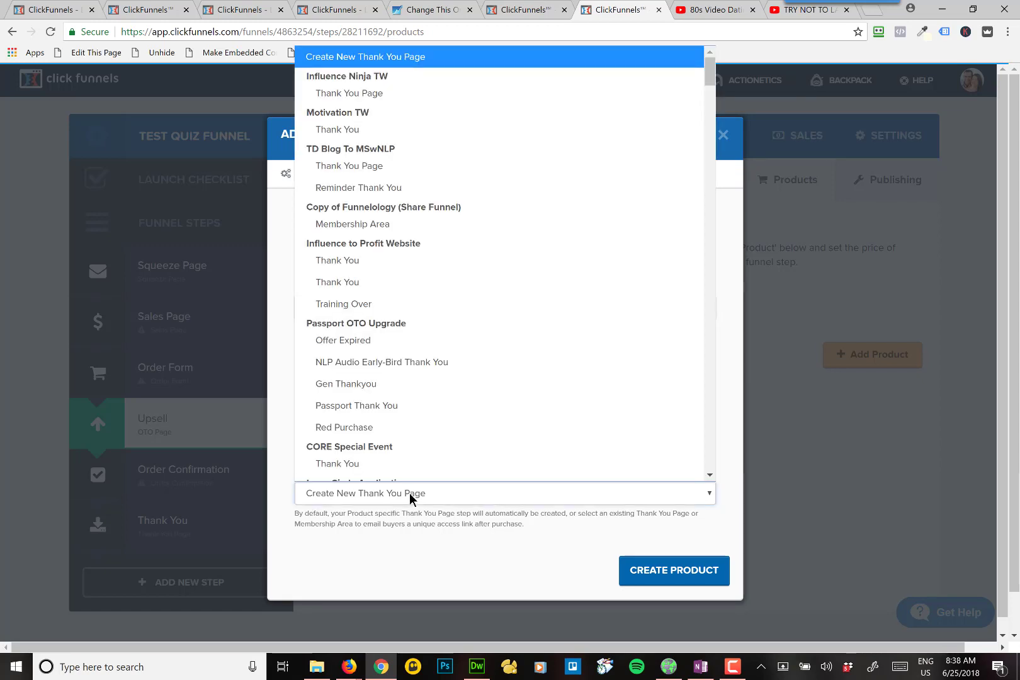
{"action": "scroll", "coordinate": [391, 428], "scroll_direction": "down", "scroll_amount": 20}
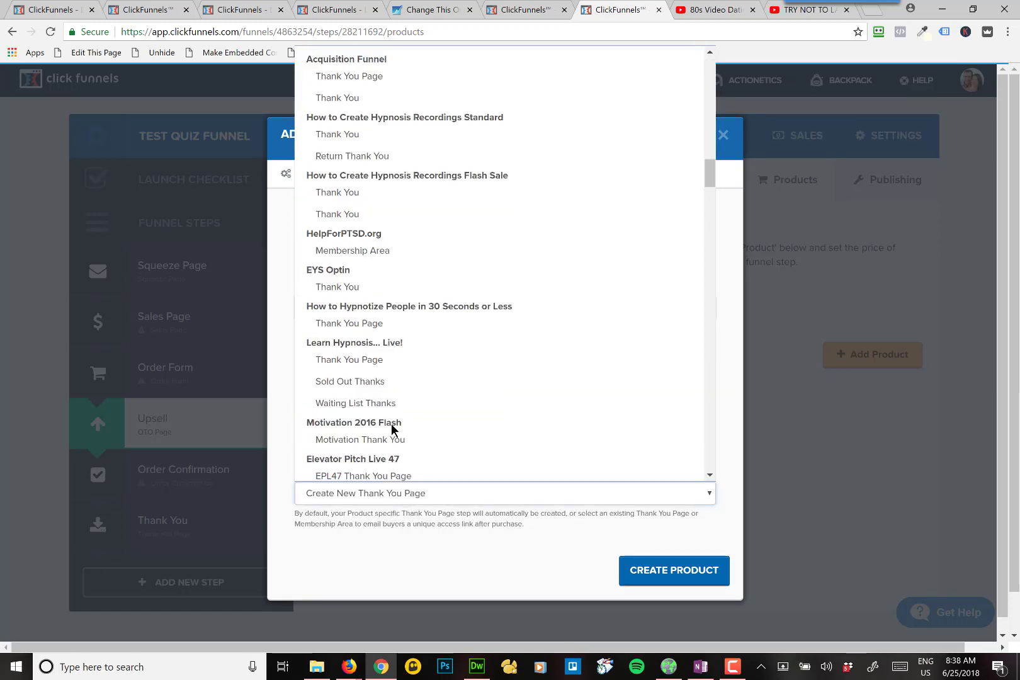
{"action": "scroll", "coordinate": [392, 428], "scroll_direction": "up", "scroll_amount": 10}
{"action": "scroll", "coordinate": [392, 426], "scroll_direction": "up", "scroll_amount": 8}
{"action": "scroll", "coordinate": [392, 424], "scroll_direction": "up", "scroll_amount": 5}
{"action": "scroll", "coordinate": [391, 424], "scroll_direction": "up", "scroll_amount": 7}
{"action": "scroll", "coordinate": [391, 424], "scroll_direction": "down", "scroll_amount": 4}
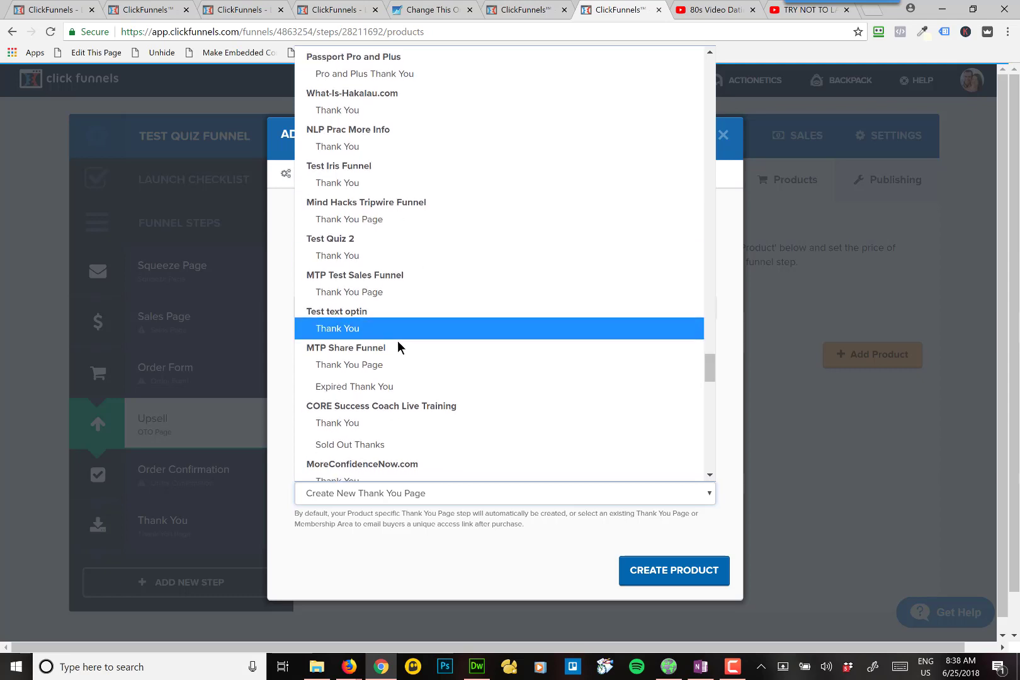
{"action": "scroll", "coordinate": [398, 340], "scroll_direction": "down", "scroll_amount": 3}
{"action": "scroll", "coordinate": [398, 346], "scroll_direction": "down", "scroll_amount": 6}
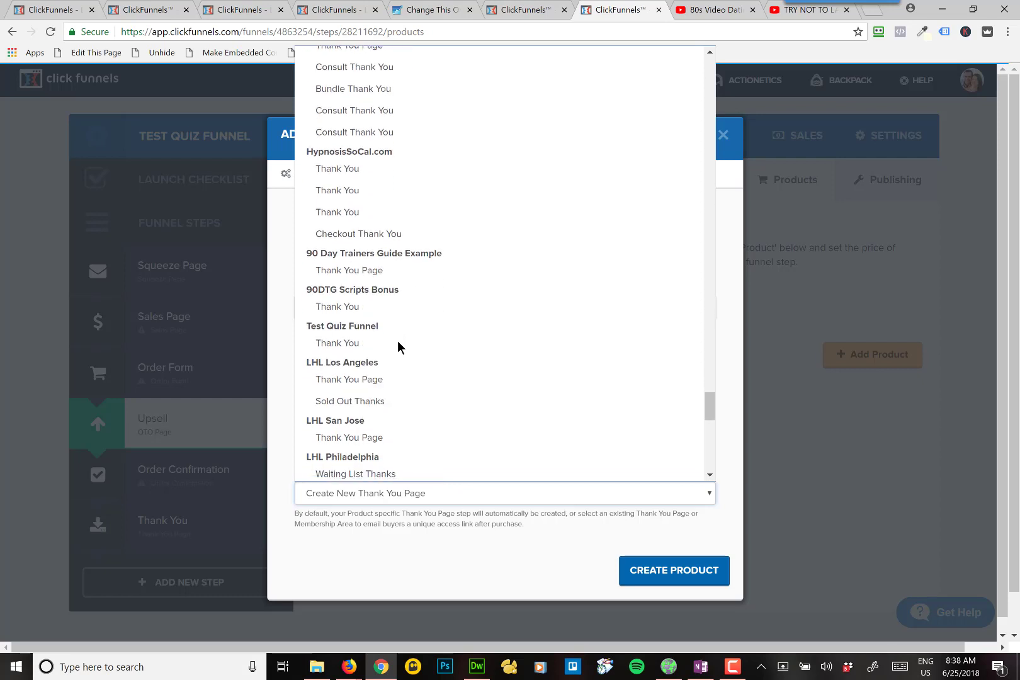
{"action": "left_click", "coordinate": [360, 345]}
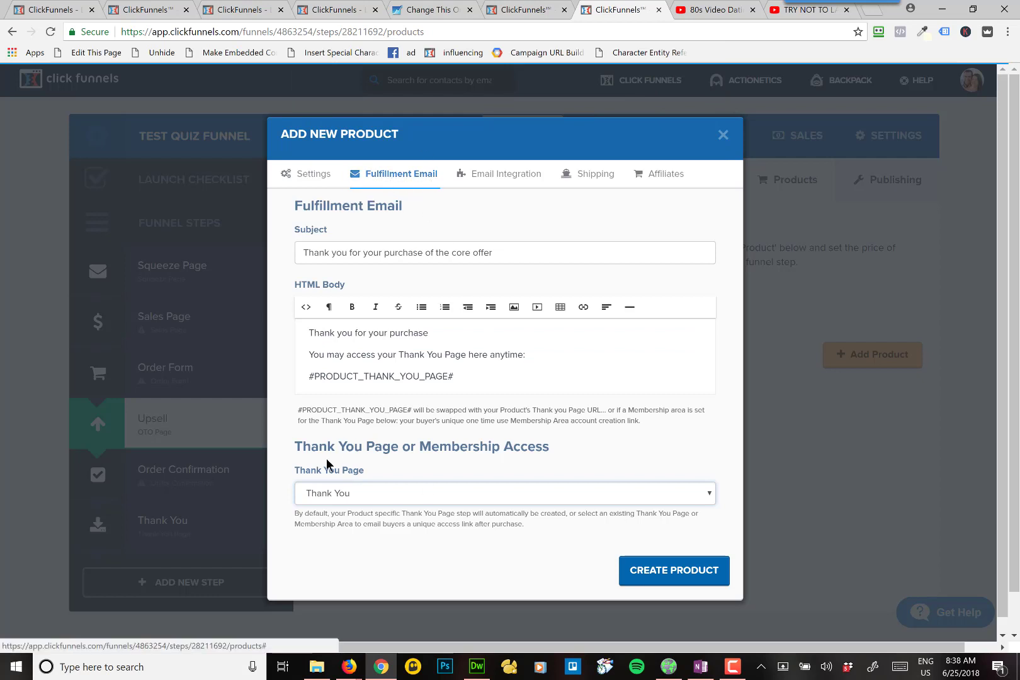
- Confirm the Thank You page choice and create the product, Core Offer Product at $77.00
{"action": "left_click", "coordinate": [399, 493]}
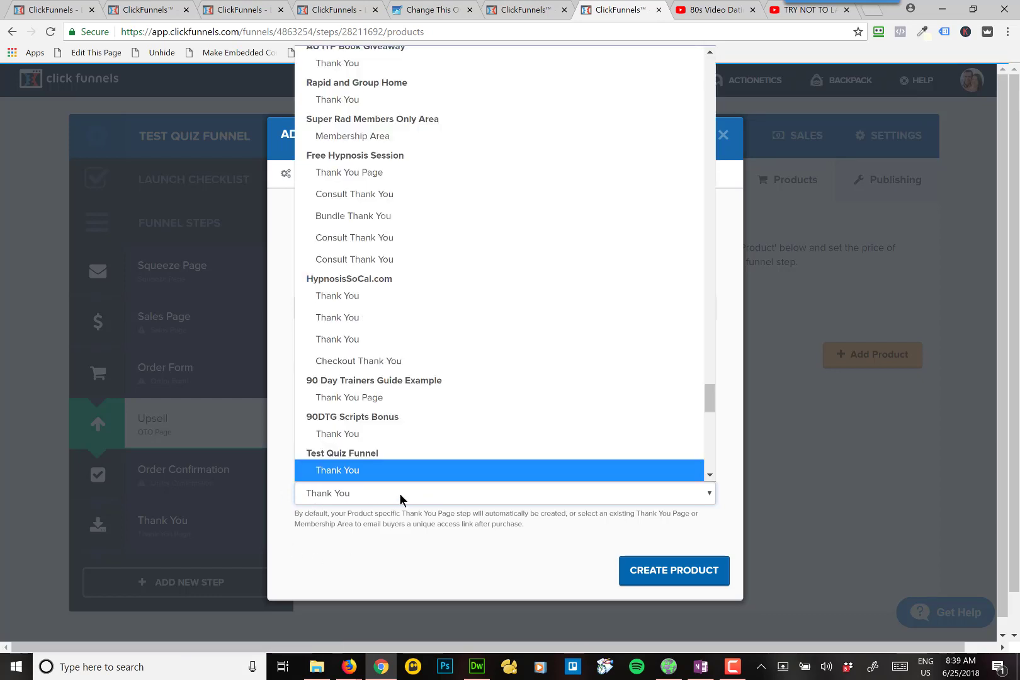
{"action": "left_click", "coordinate": [359, 471]}
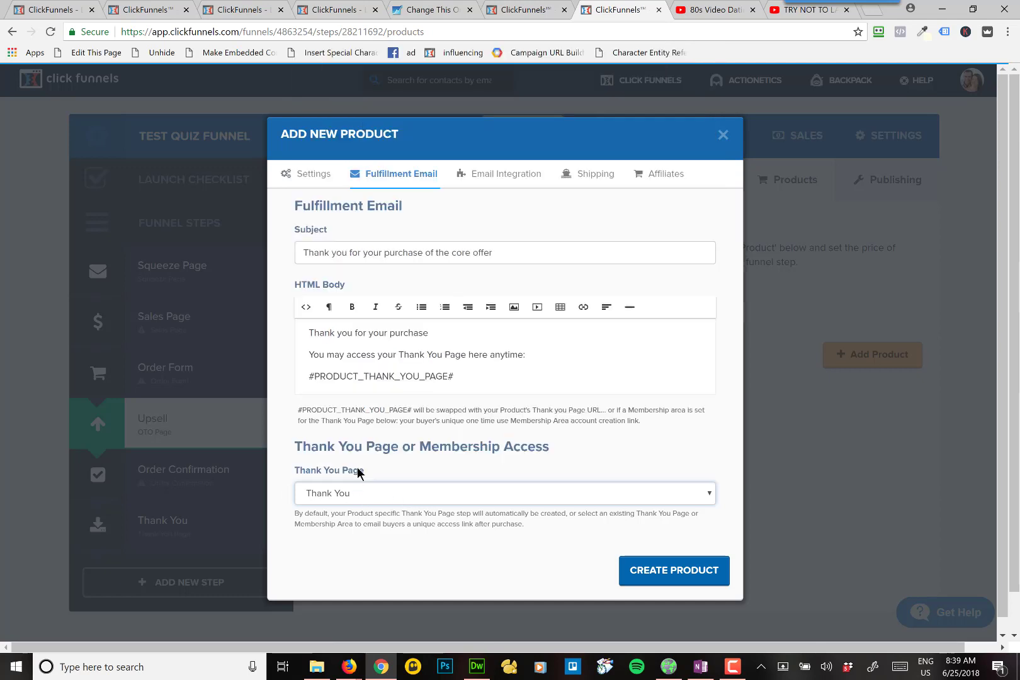
{"action": "left_click", "coordinate": [675, 574]}
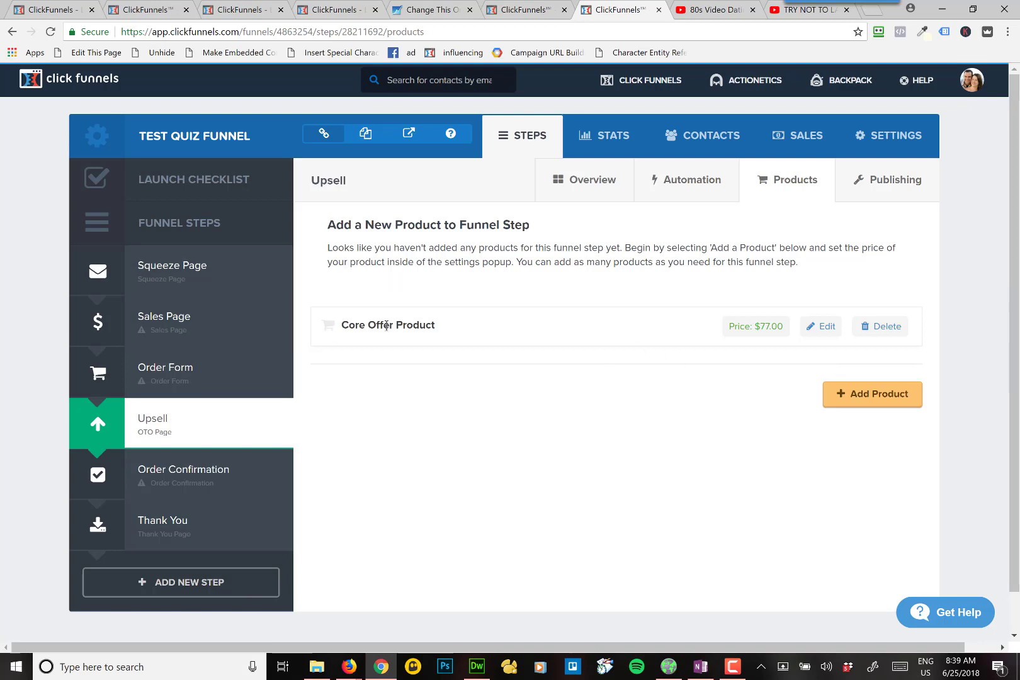
- Clear a stray text selection and return to the Upsell step's overview
{"action": "left_click_drag", "start_coordinate": [356, 322], "coordinate": [466, 334]}
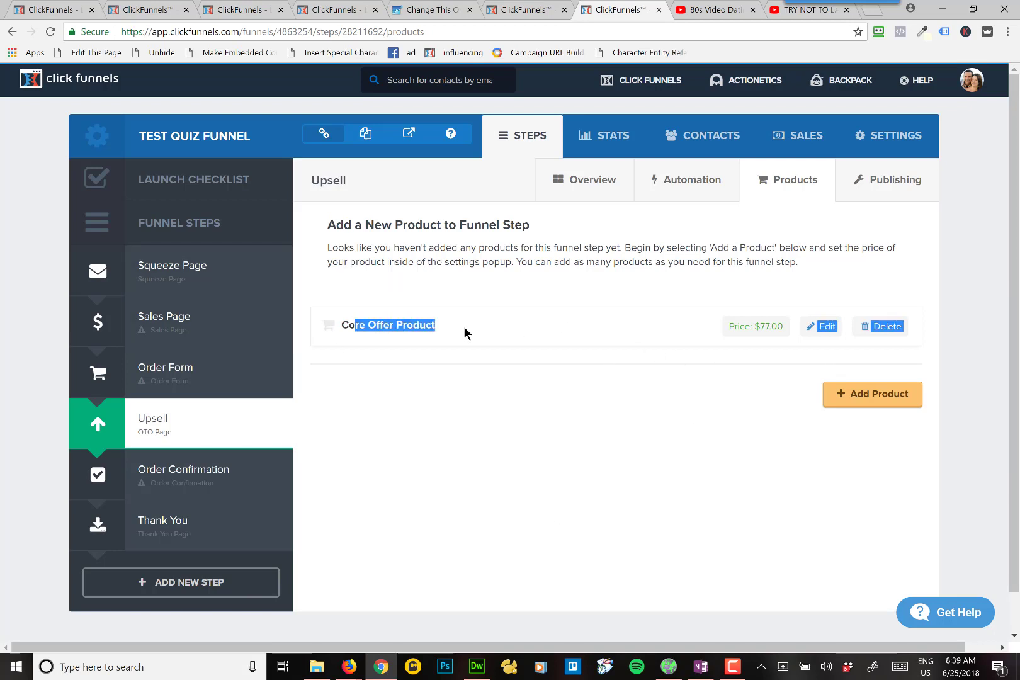
{"action": "left_click", "coordinate": [466, 334]}
{"action": "left_click", "coordinate": [149, 435]}
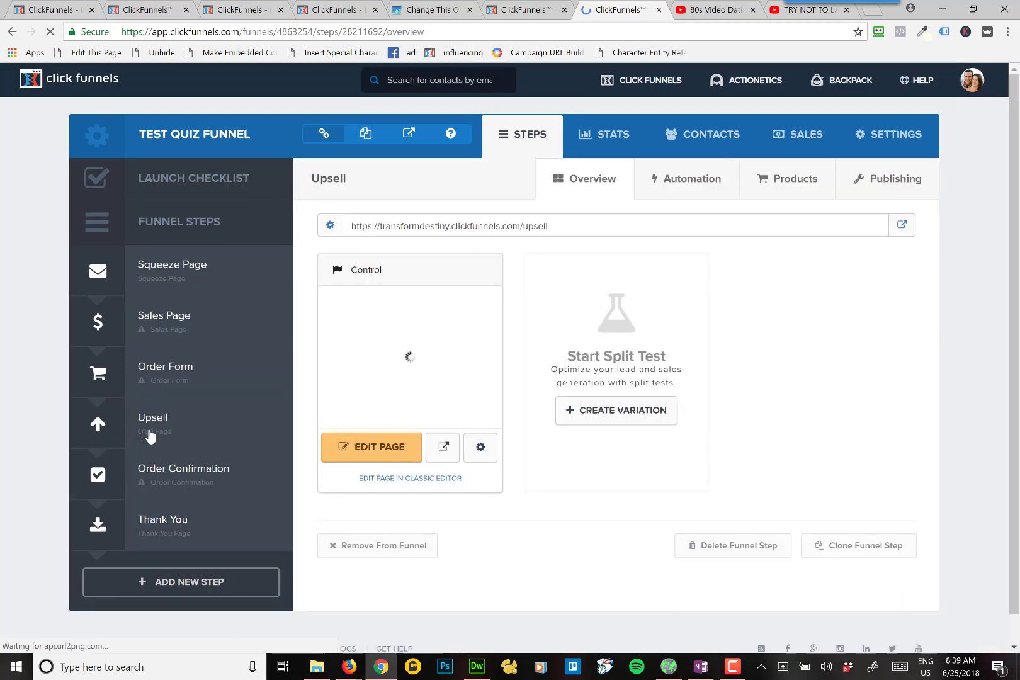
- Open the upsell page in the editor and set Download Now!'s action to 1-Click-Upsell – Core Offer Product
{"action": "left_click", "coordinate": [357, 462]}
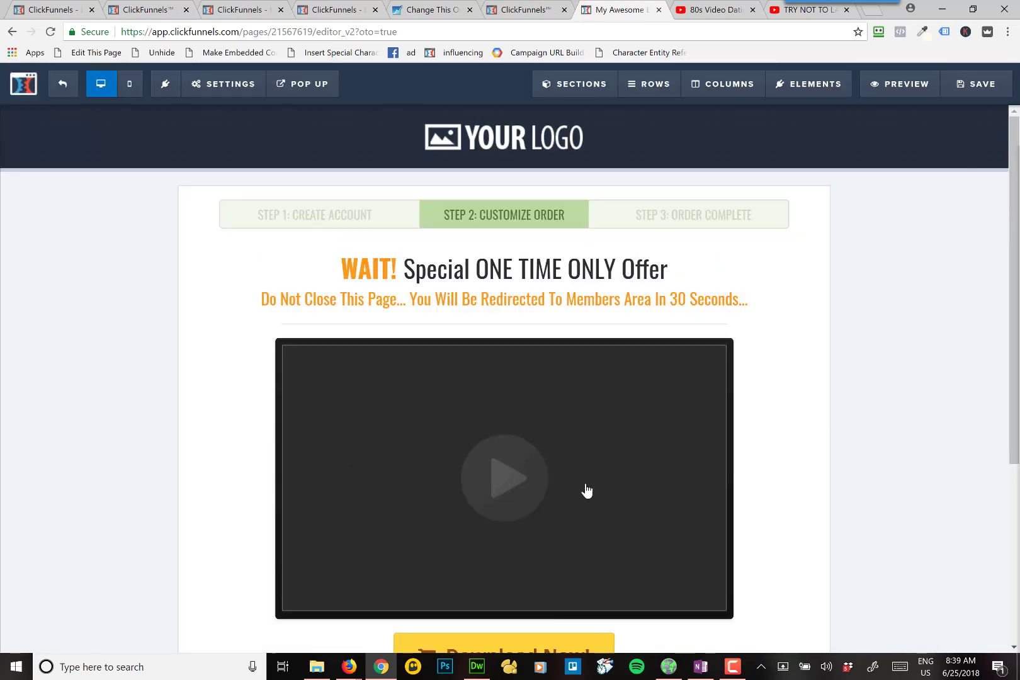
{"action": "scroll", "coordinate": [526, 333], "scroll_direction": "down", "scroll_amount": 2}
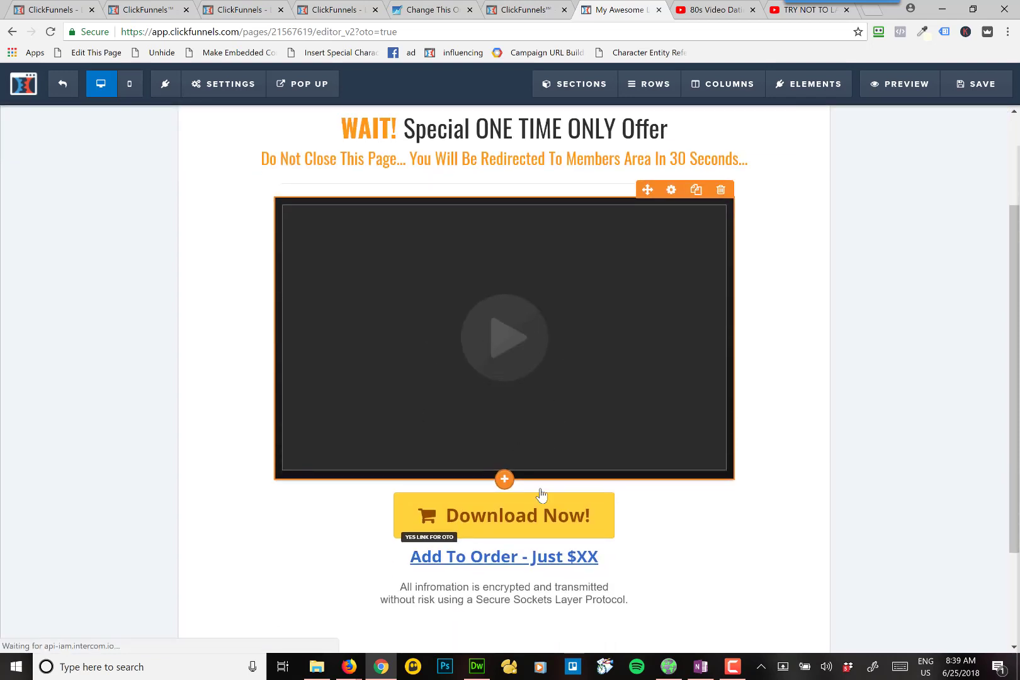
{"action": "left_click", "coordinate": [548, 520]}
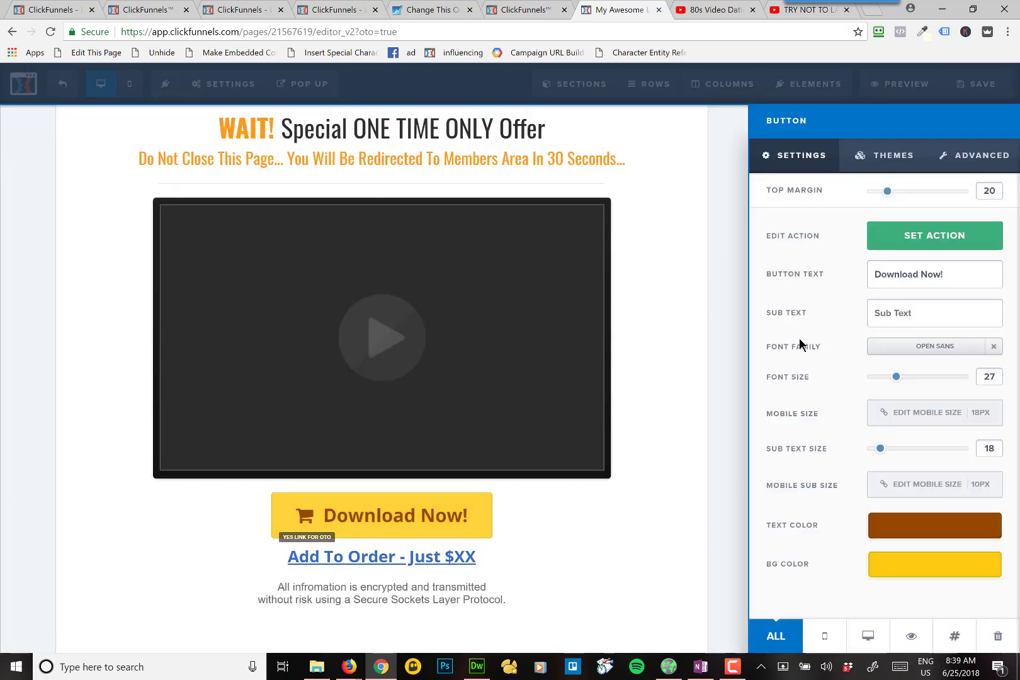
{"action": "left_click", "coordinate": [963, 246]}
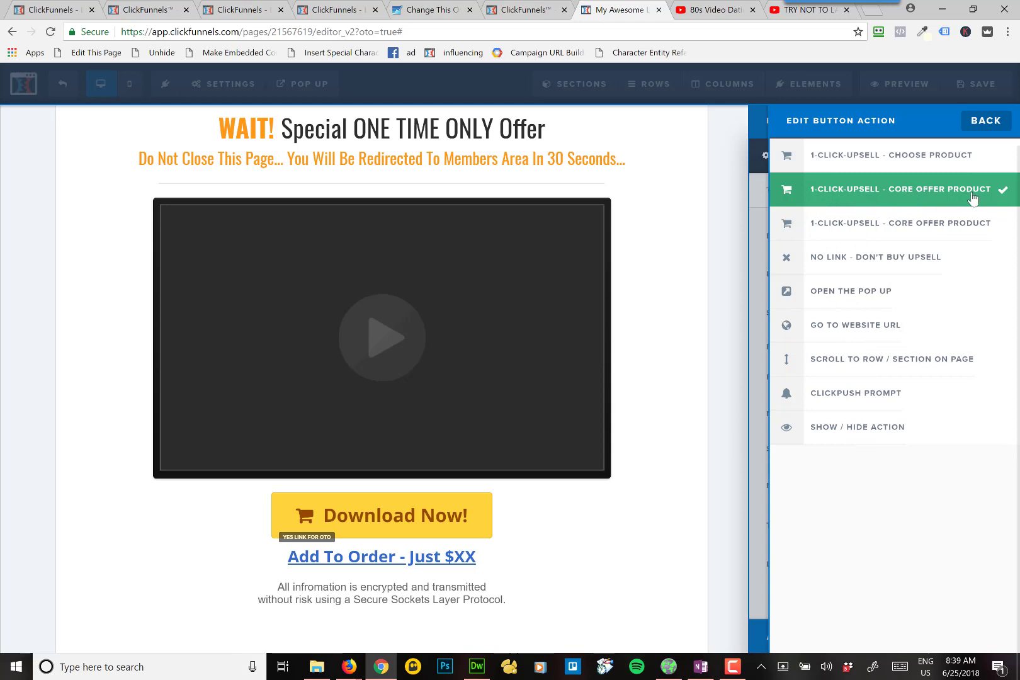
{"action": "left_click", "coordinate": [478, 515]}
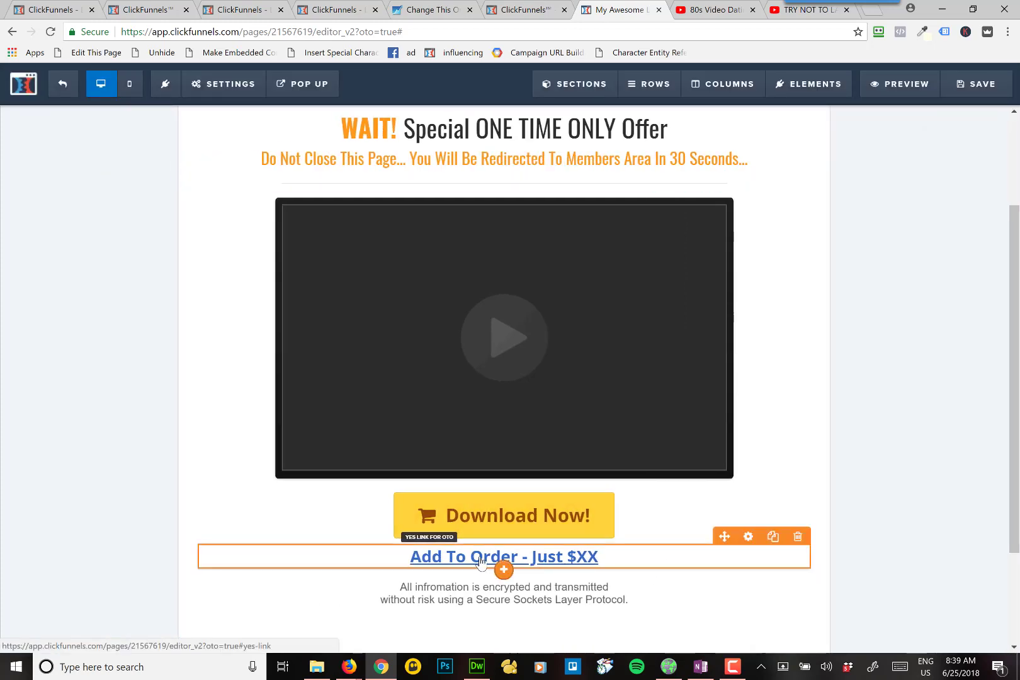
{"action": "left_click", "coordinate": [477, 558]}
{"action": "left_click", "coordinate": [511, 589]}
{"action": "scroll", "coordinate": [513, 596], "scroll_direction": "down", "scroll_amount": 3}
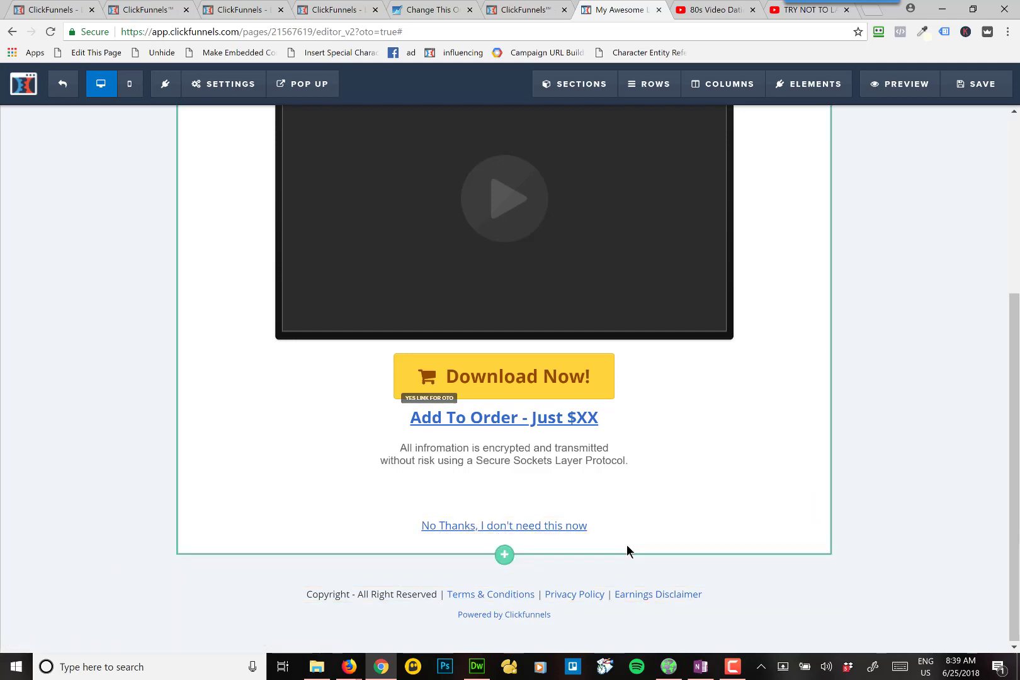
{"action": "left_click", "coordinate": [449, 531]}
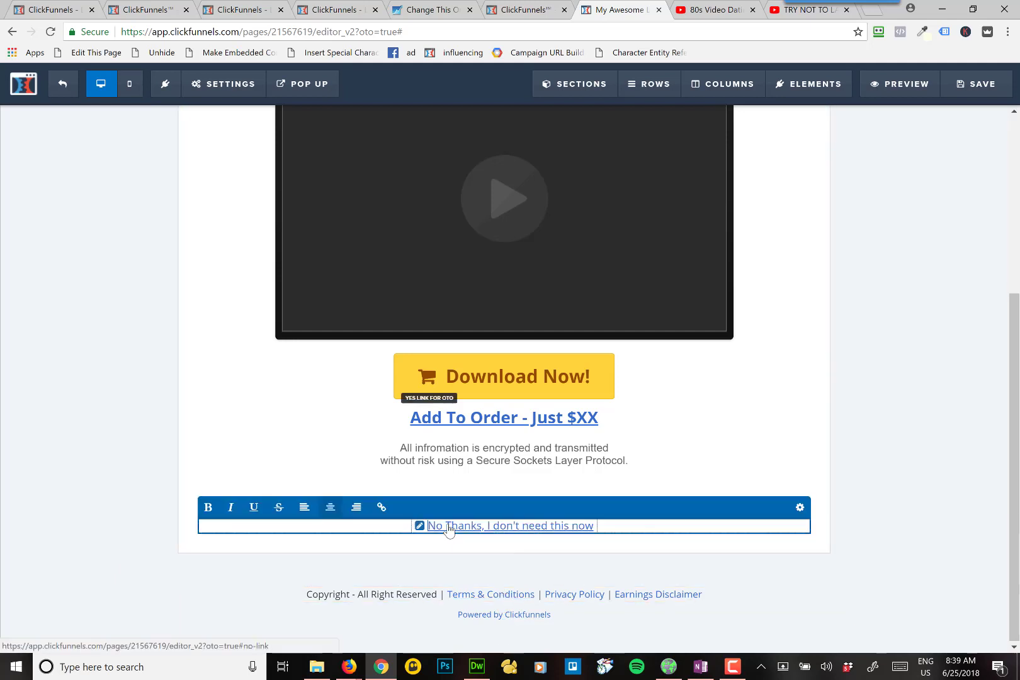
{"action": "left_click", "coordinate": [476, 531]}
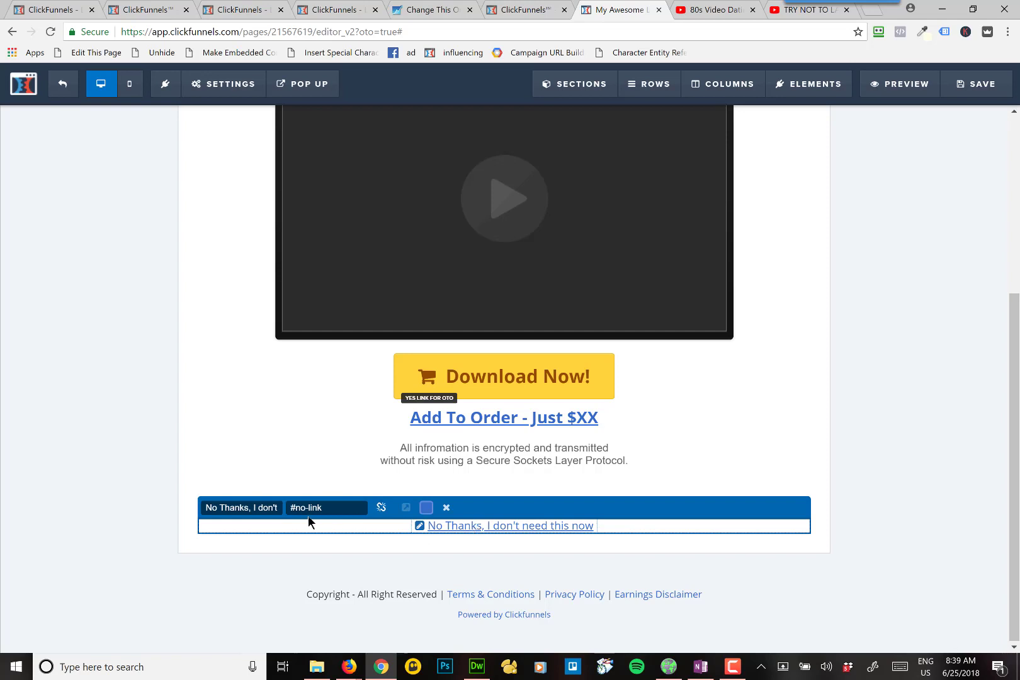
{"action": "left_click_drag", "start_coordinate": [337, 506], "coordinate": [282, 509]}
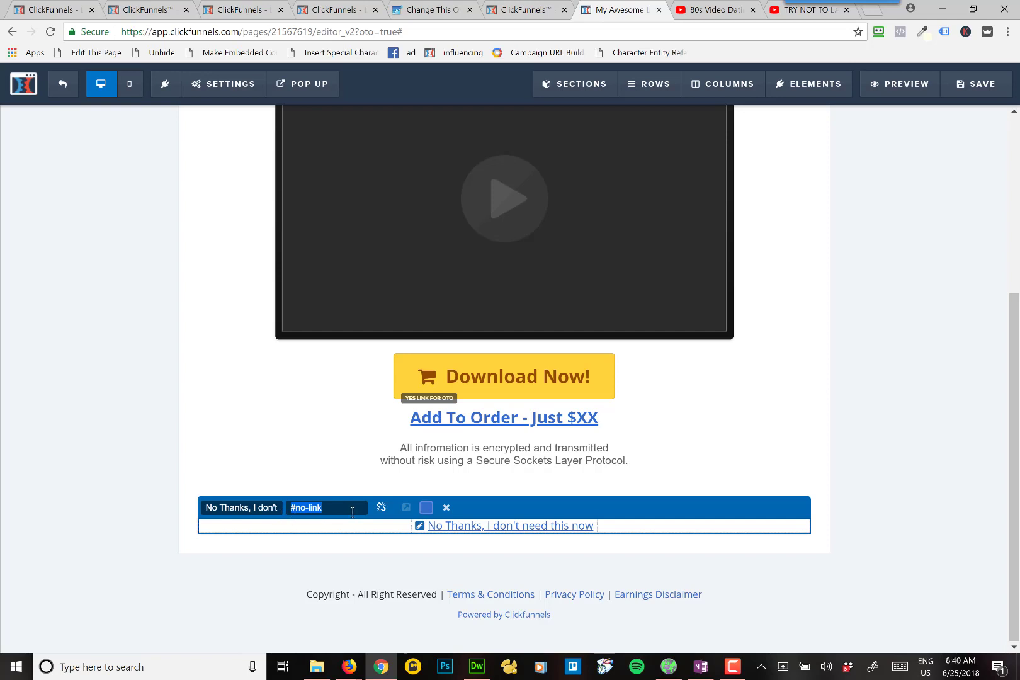
{"action": "left_click", "coordinate": [446, 507]}
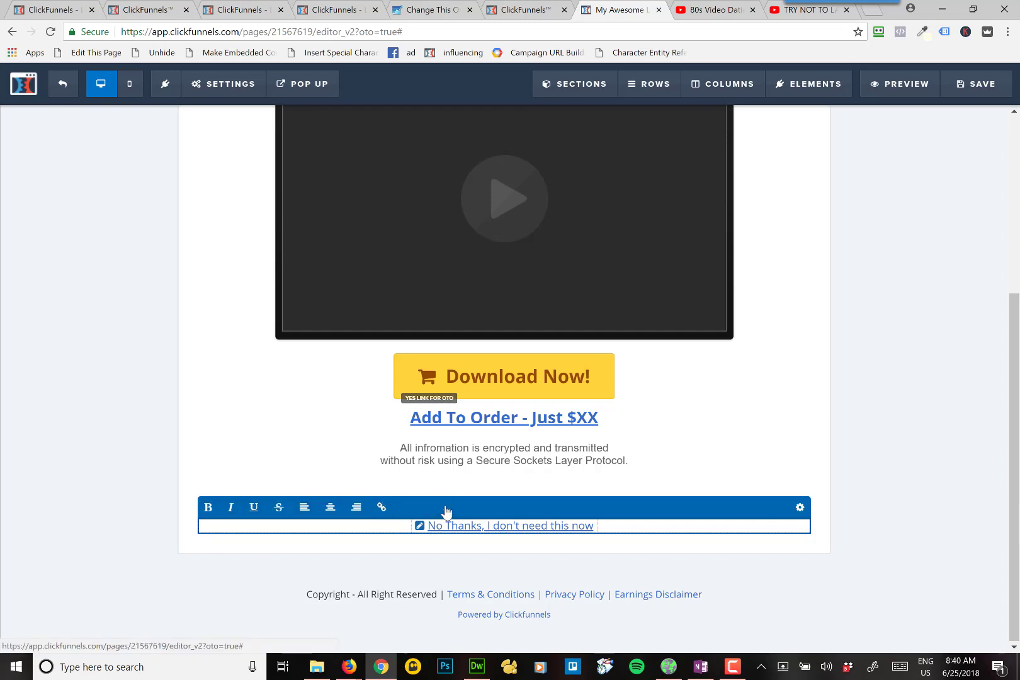
{"action": "left_click", "coordinate": [738, 446]}
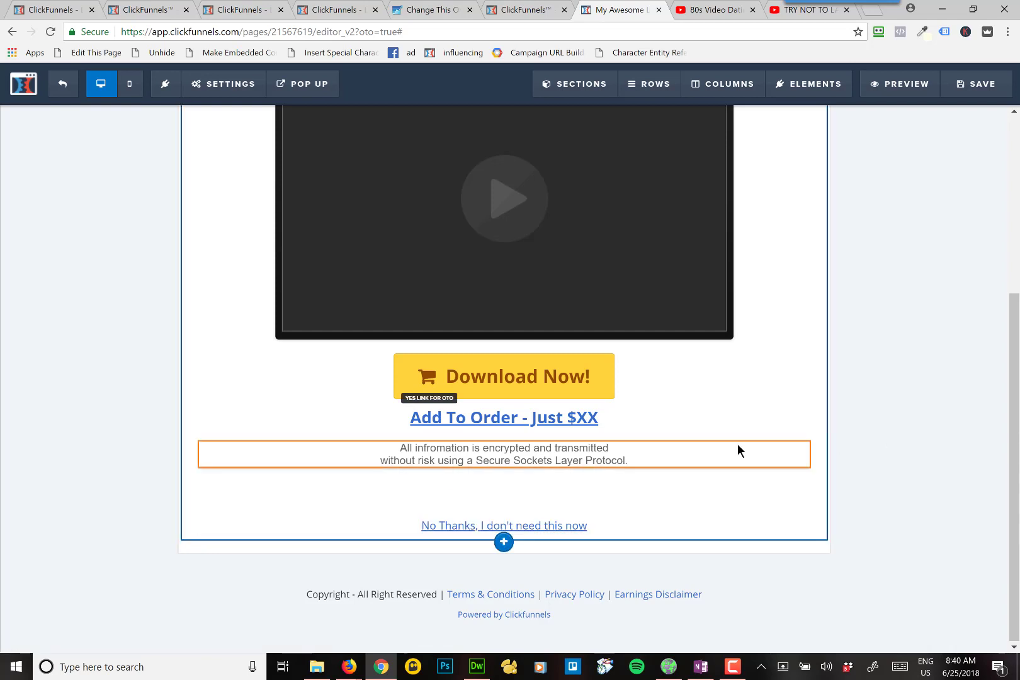
{"action": "scroll", "coordinate": [752, 550], "scroll_direction": "up", "scroll_amount": 5}
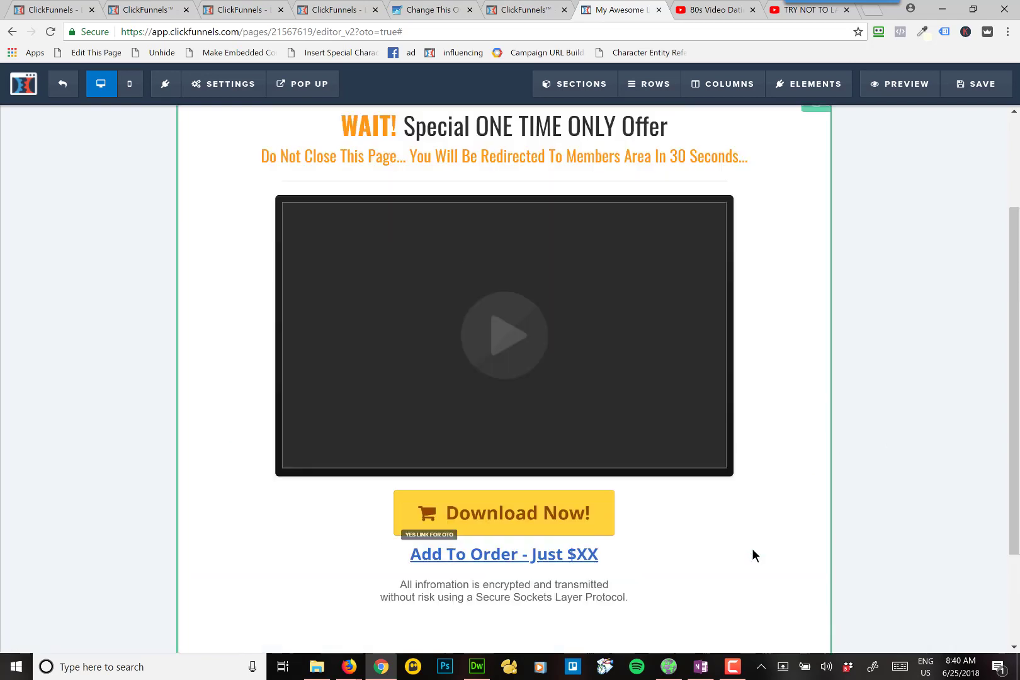
{"action": "scroll", "coordinate": [754, 554], "scroll_direction": "down", "scroll_amount": 5}
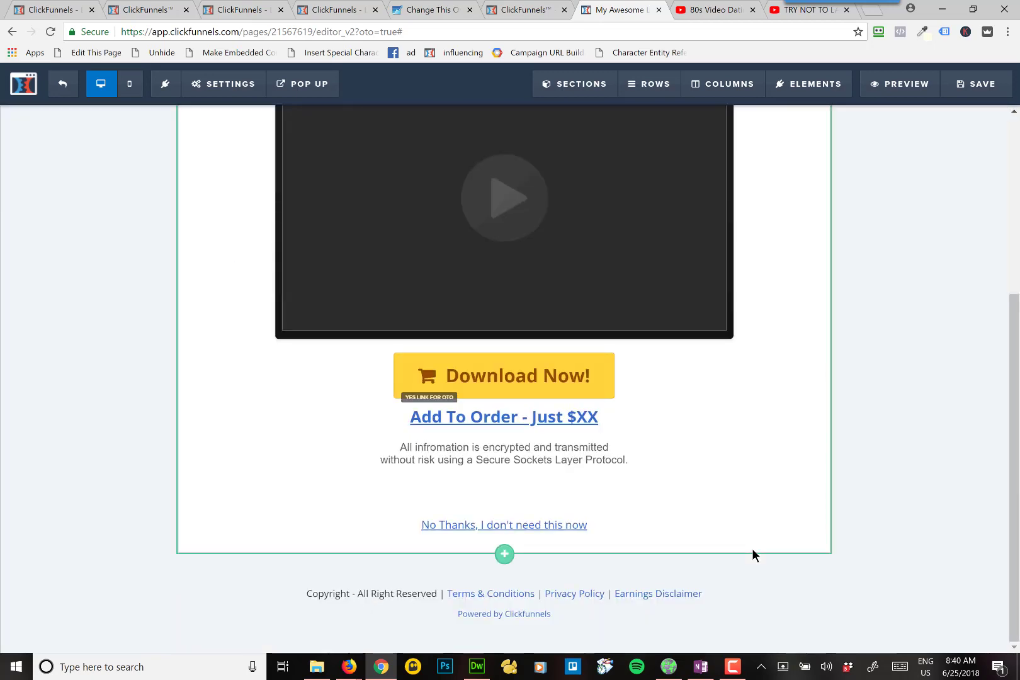
{"action": "left_click", "coordinate": [805, 667]}
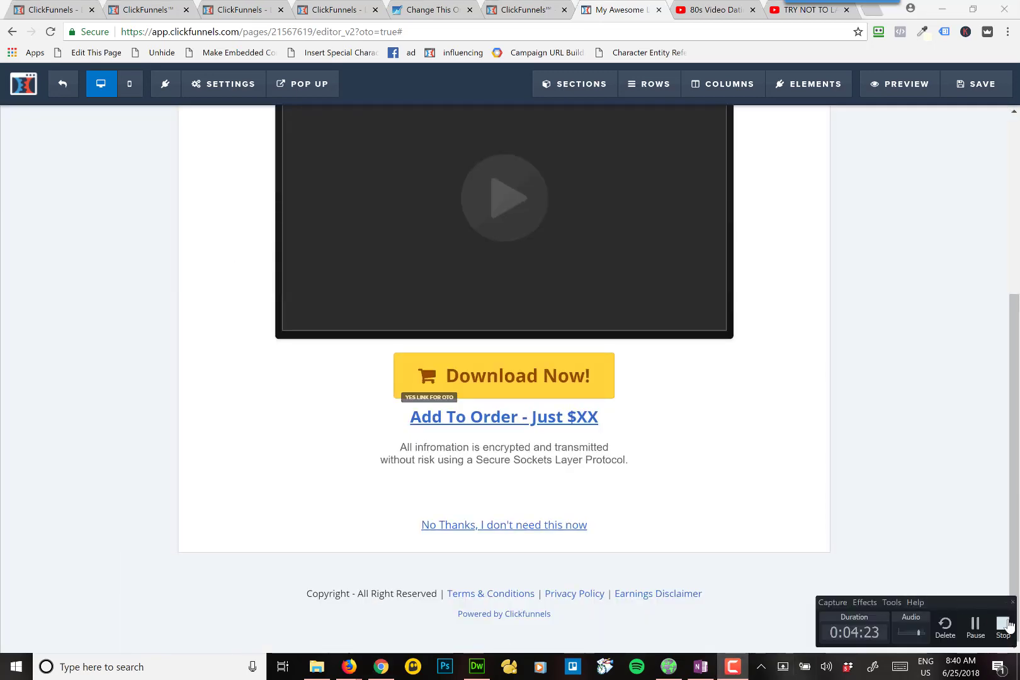